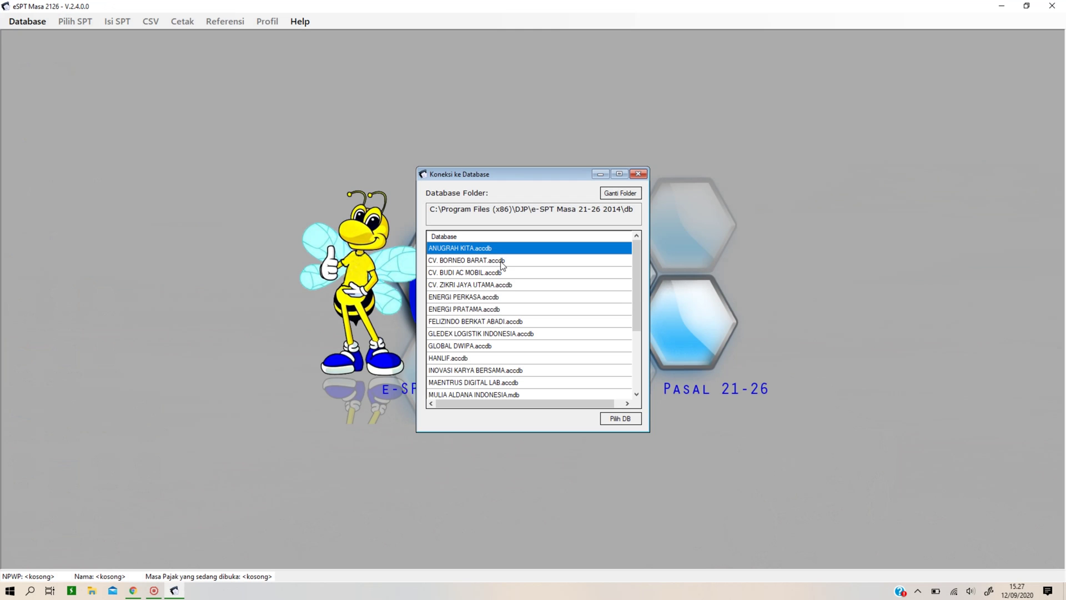
# Open the CV. BORNEO BARAT database and log in with its password.
pyautogui.doubleClick(503, 265)
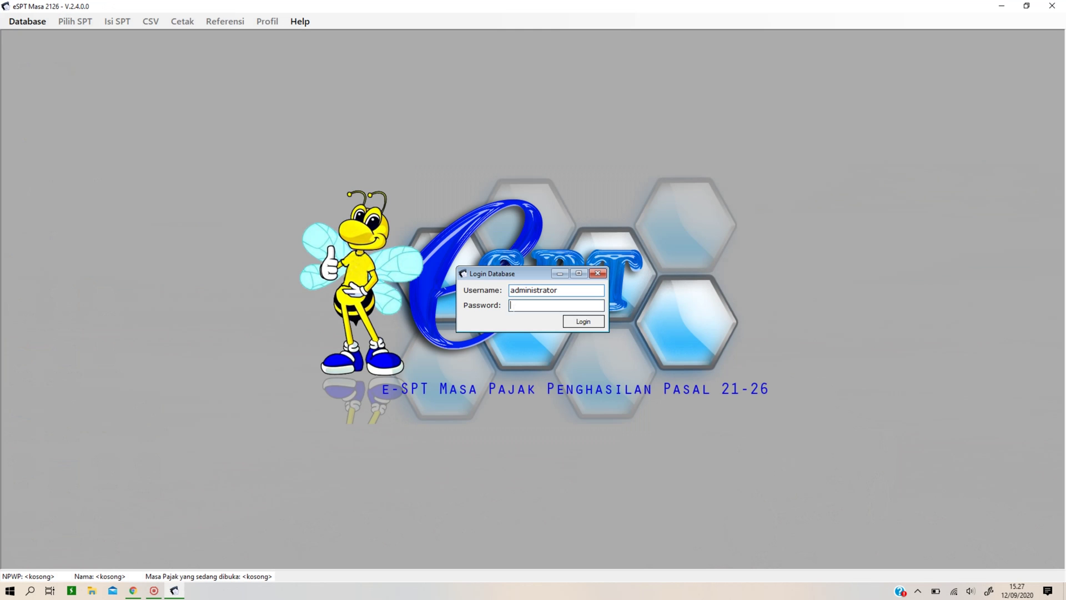
pyautogui.write('123')
pyautogui.press('Return')
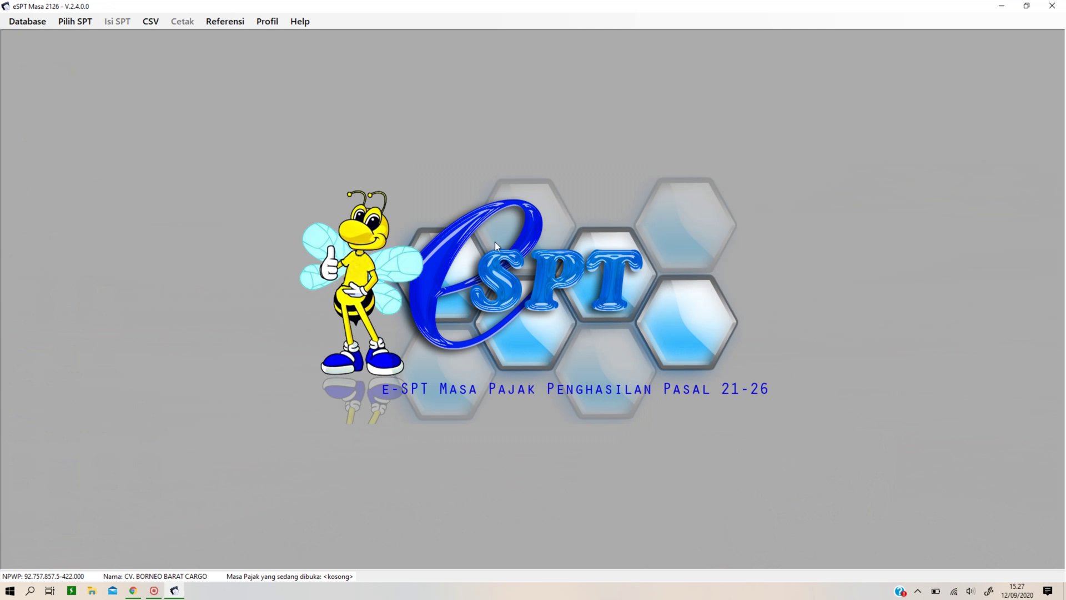
# Create a new Normal SPT for the Desember 2020 tax period.
pyautogui.click(81, 21)
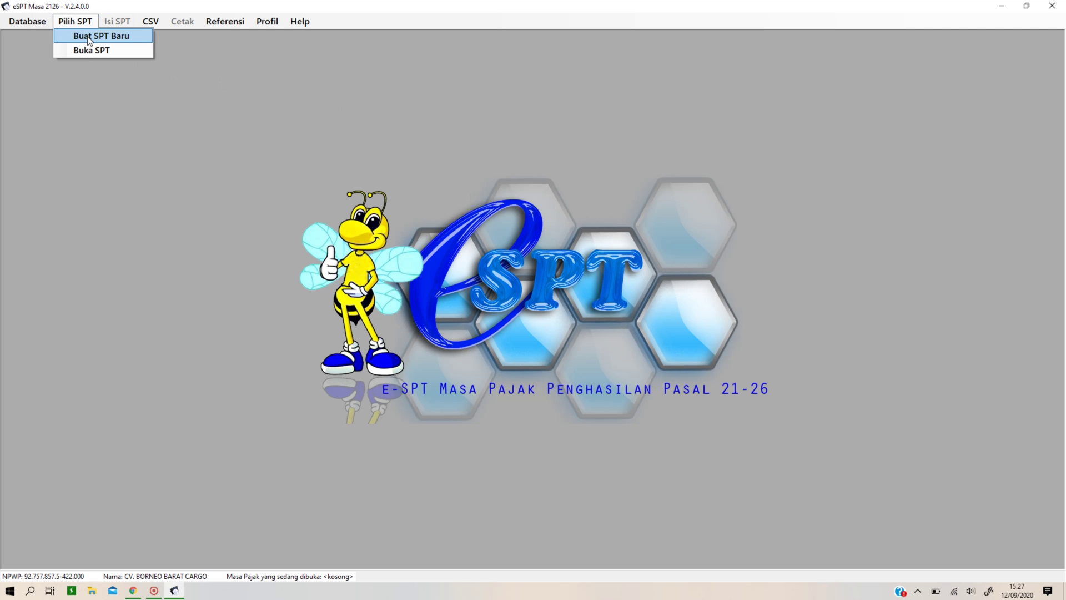
pyautogui.click(88, 36)
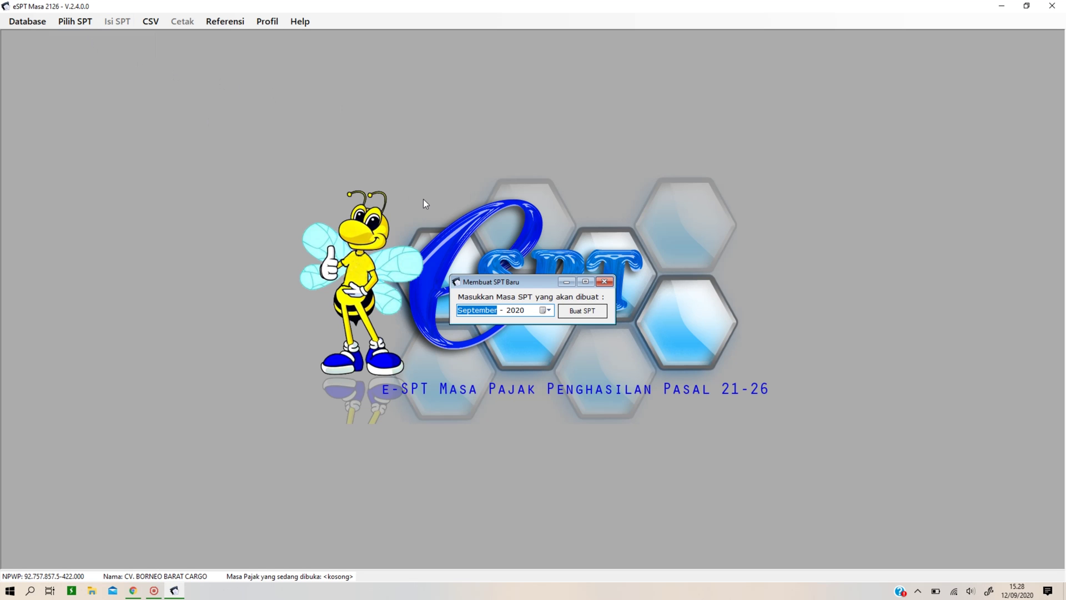
pyautogui.press('Up')
pyautogui.press('Up')
pyautogui.press('Up')
pyautogui.click(596, 311)
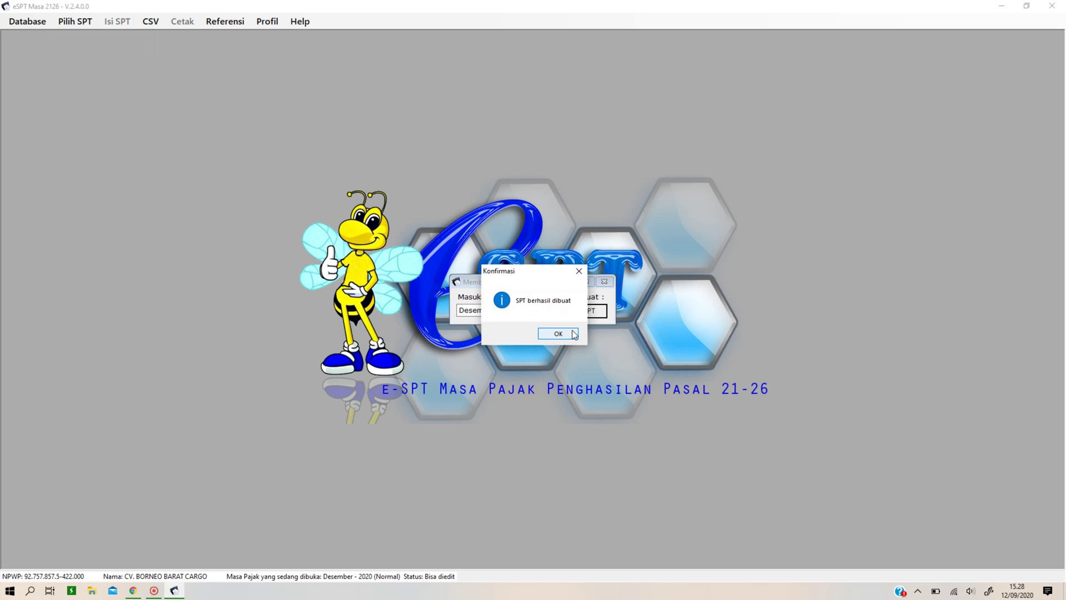
pyautogui.click(558, 334)
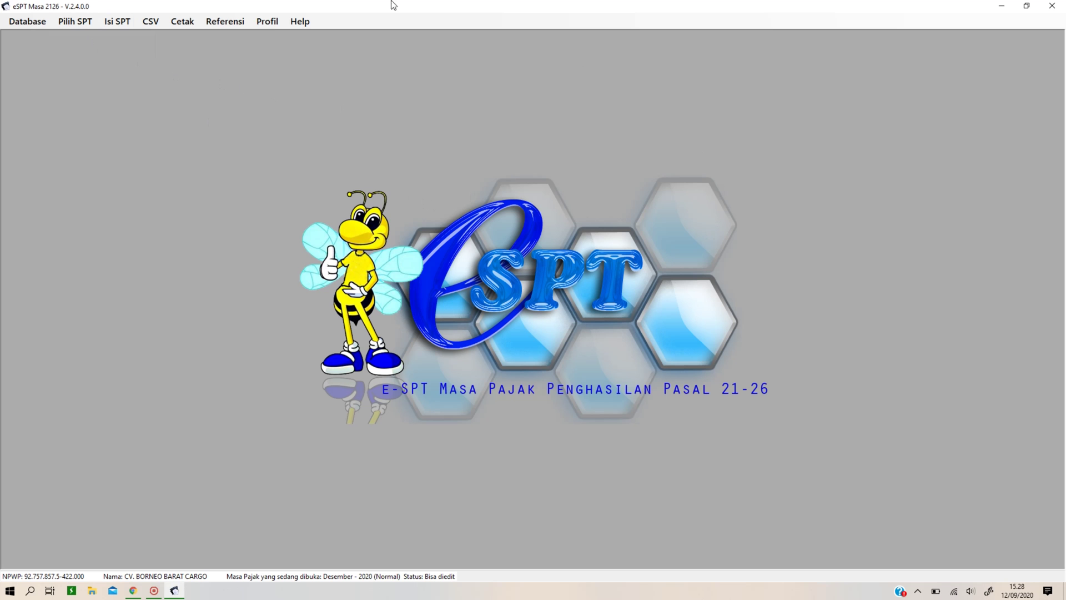
pyautogui.click(126, 24)
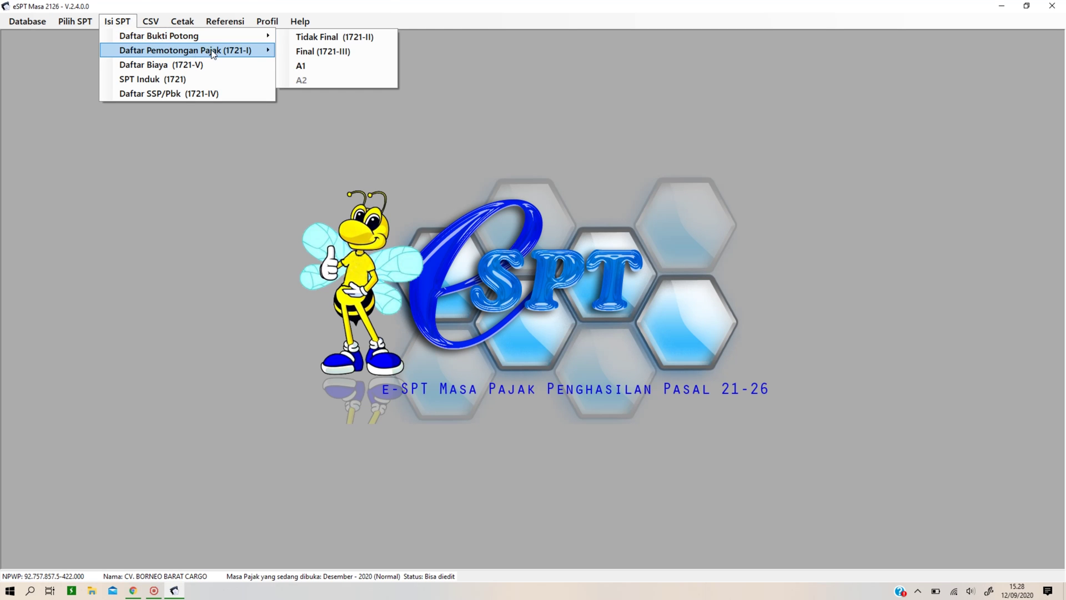
# Start a new A1 slip and paste the recipient's NPWP to auto-fill their identity.
pyautogui.click(314, 66)
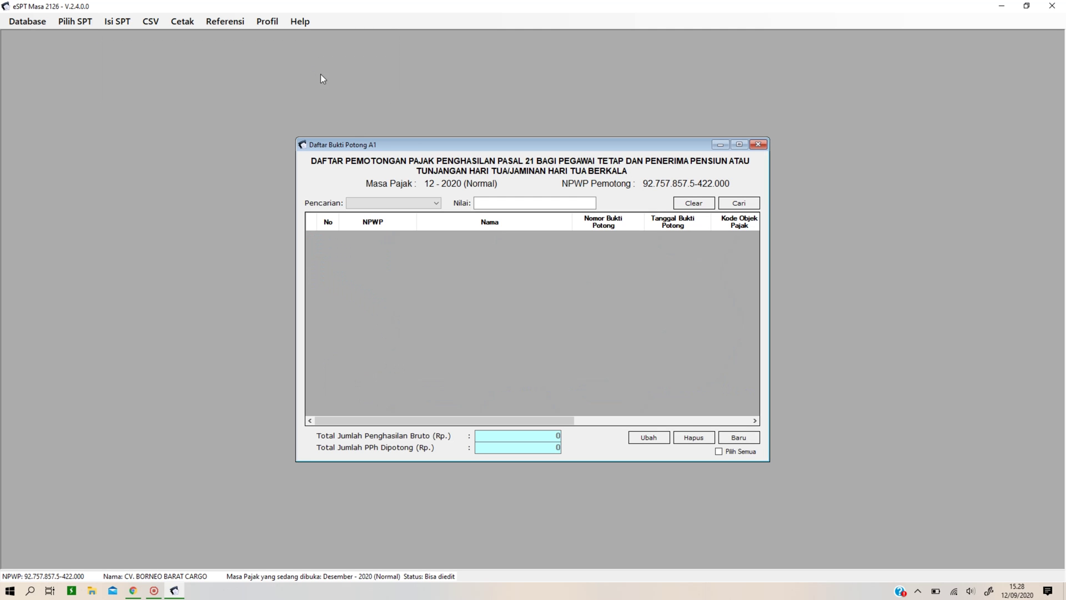
pyautogui.click(739, 437)
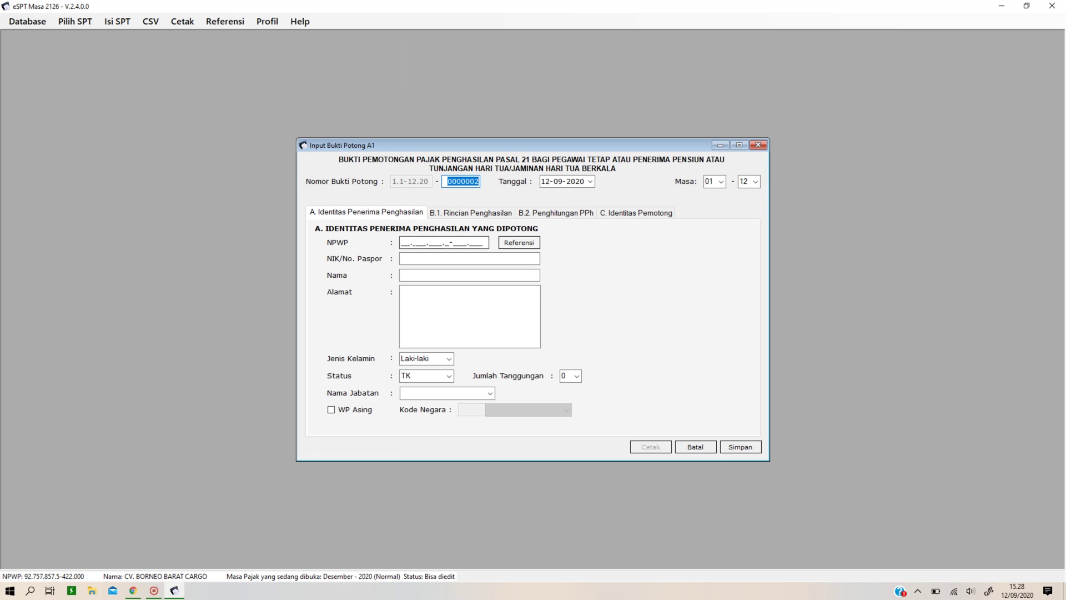
pyautogui.click(402, 242)
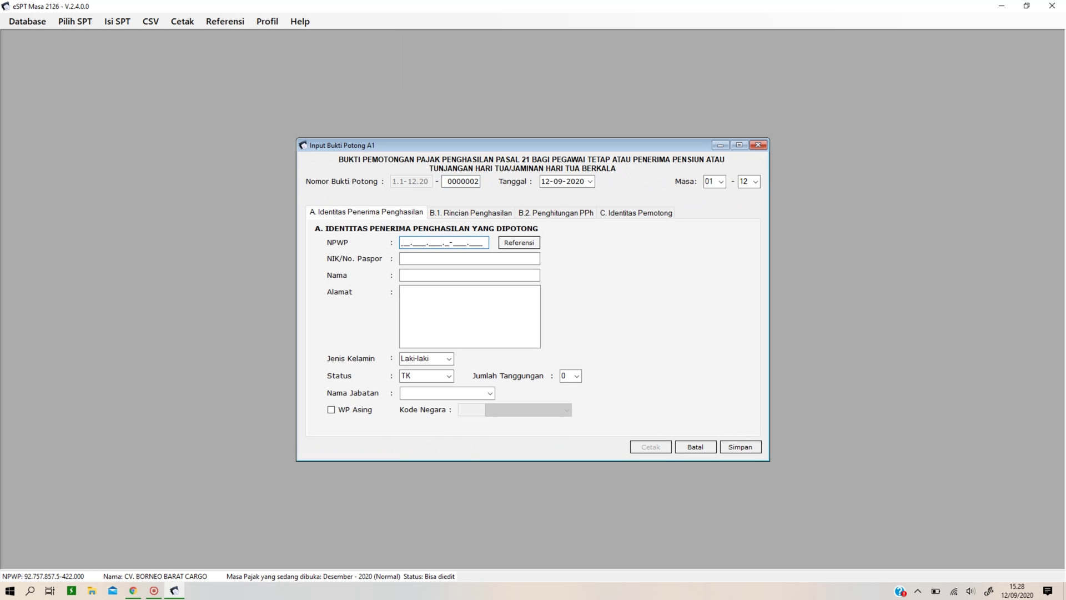
pyautogui.press('Tab')
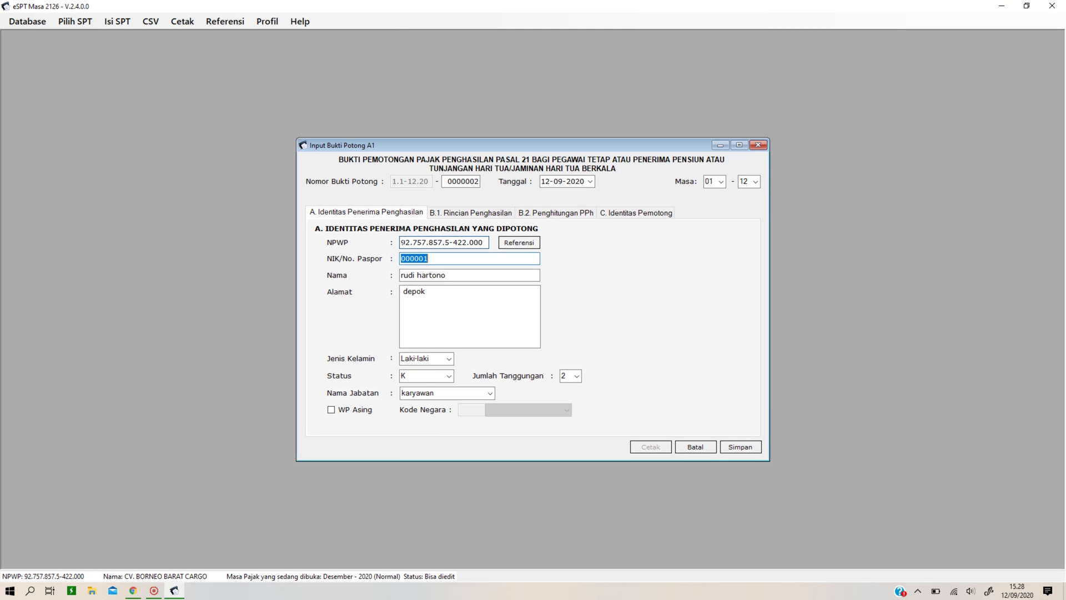
# Verify the NIK, name, address, gender Laki-laki and marital status K, then go to income details.
pyautogui.click(443, 258)
pyautogui.click(463, 276)
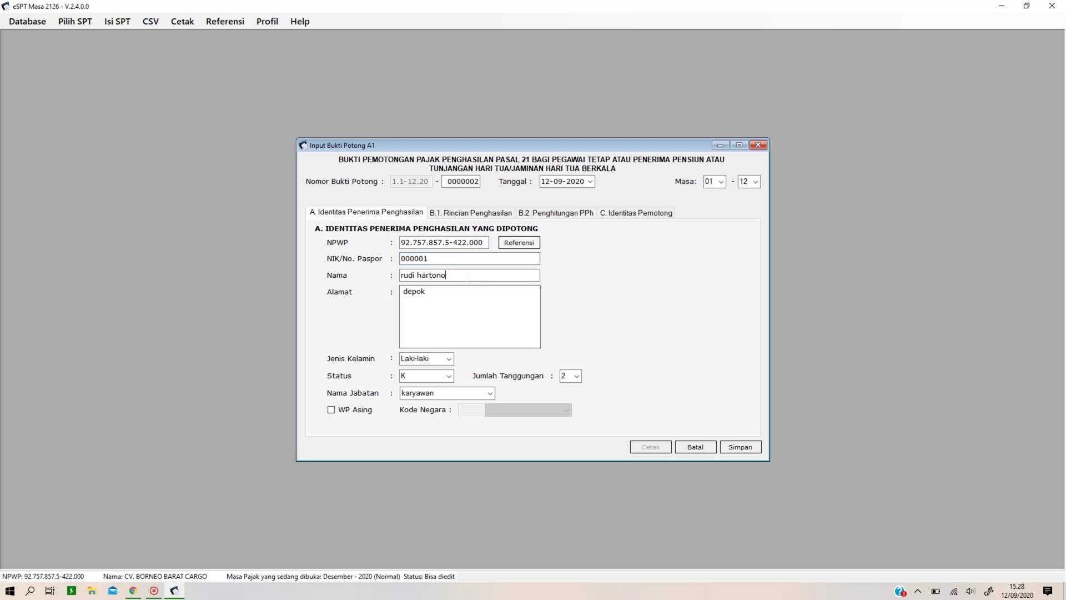
pyautogui.click(463, 293)
pyautogui.click(450, 360)
pyautogui.click(445, 366)
pyautogui.click(453, 380)
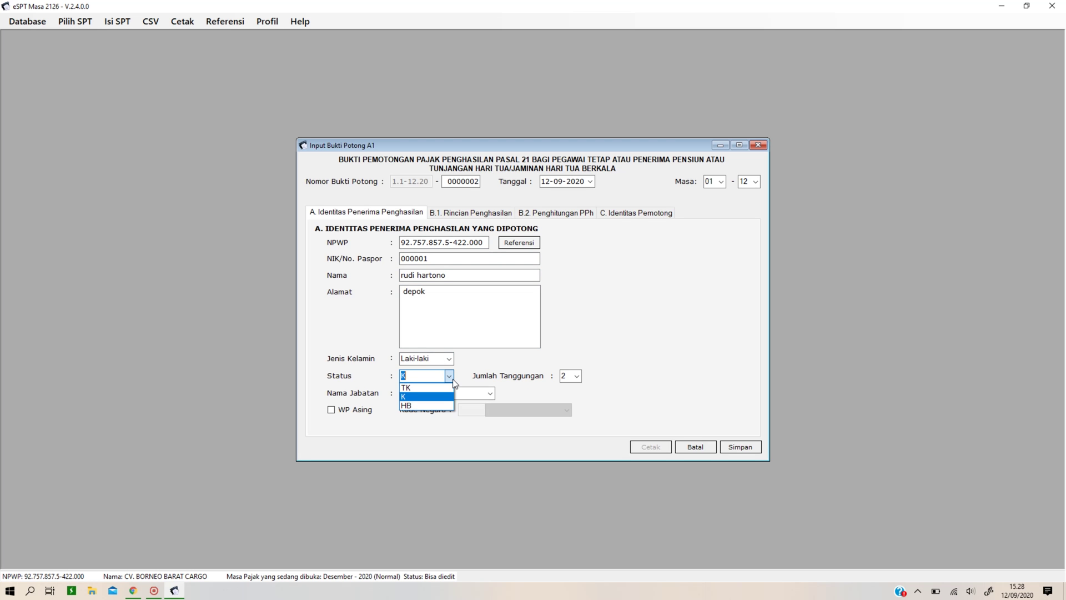
pyautogui.click(425, 397)
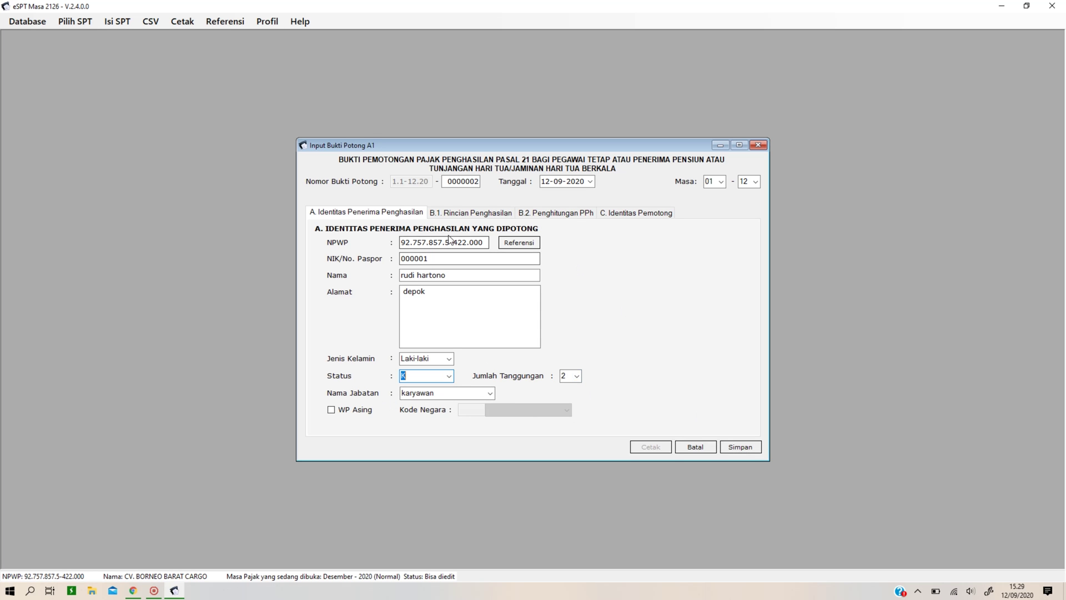
pyautogui.click(468, 213)
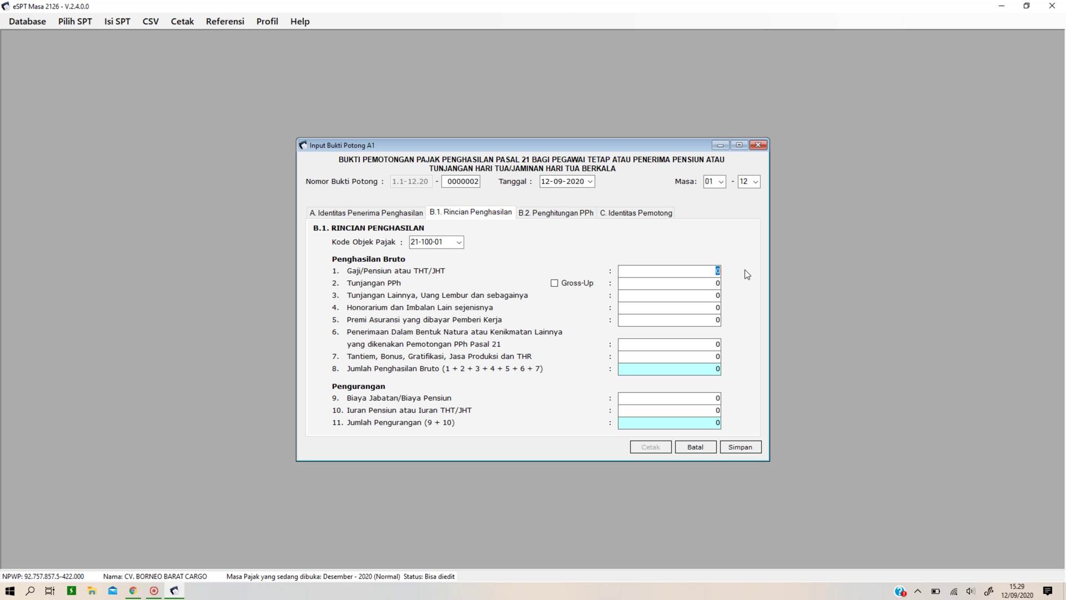
# Enter salary 120.000.000, other allowances 1.000.000 and bonus 10.000.000, then view the PPh 21 calculation.
pyautogui.write('120000000')
pyautogui.press('Tab')
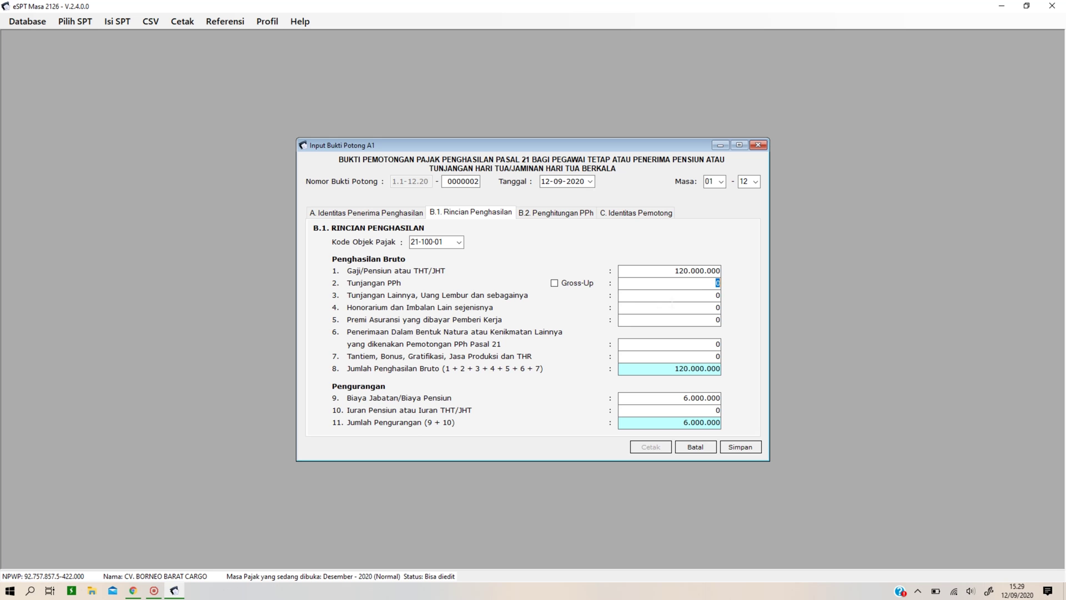
pyautogui.click(717, 295)
pyautogui.write('1000000')
pyautogui.press('Tab')
pyautogui.click(696, 356)
pyautogui.write('10.000.000')
pyautogui.press('Tab')
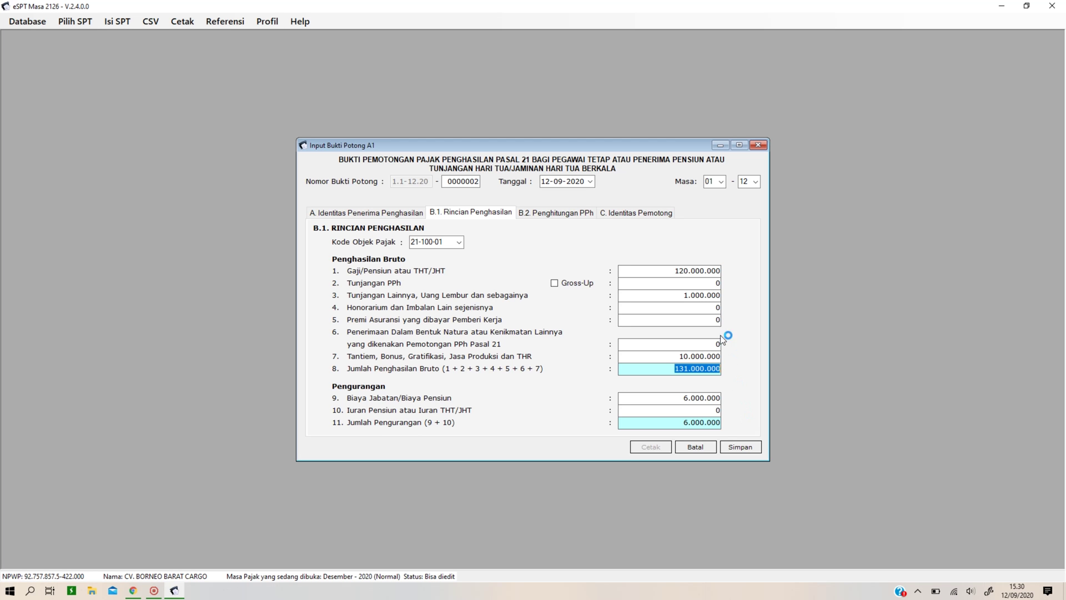
pyautogui.click(541, 219)
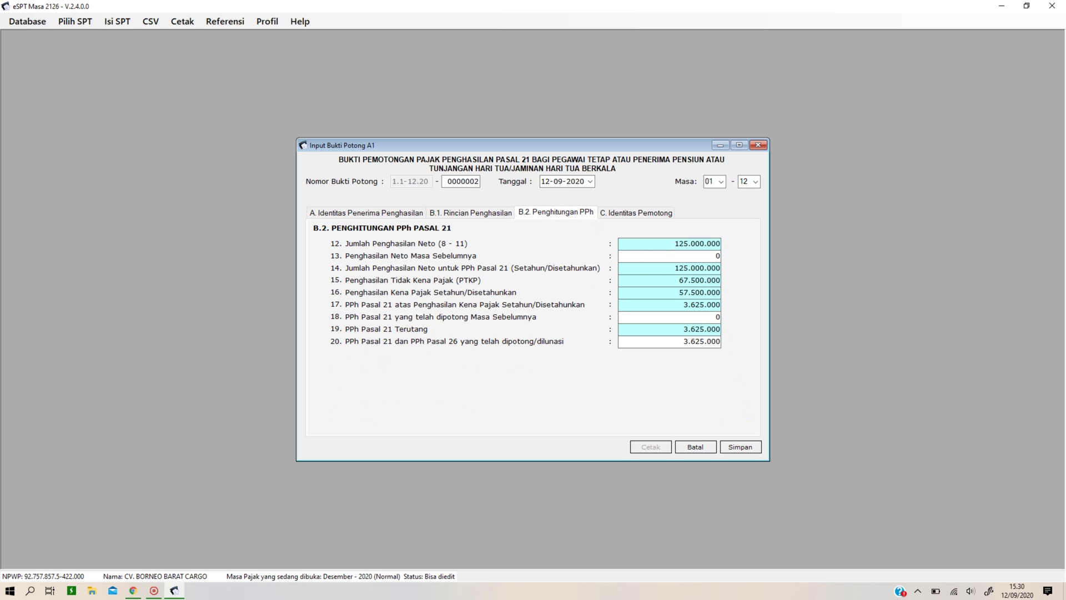
# Review the income, calculation and withholder tabs, then save the A1 slip without adding another.
pyautogui.click(492, 216)
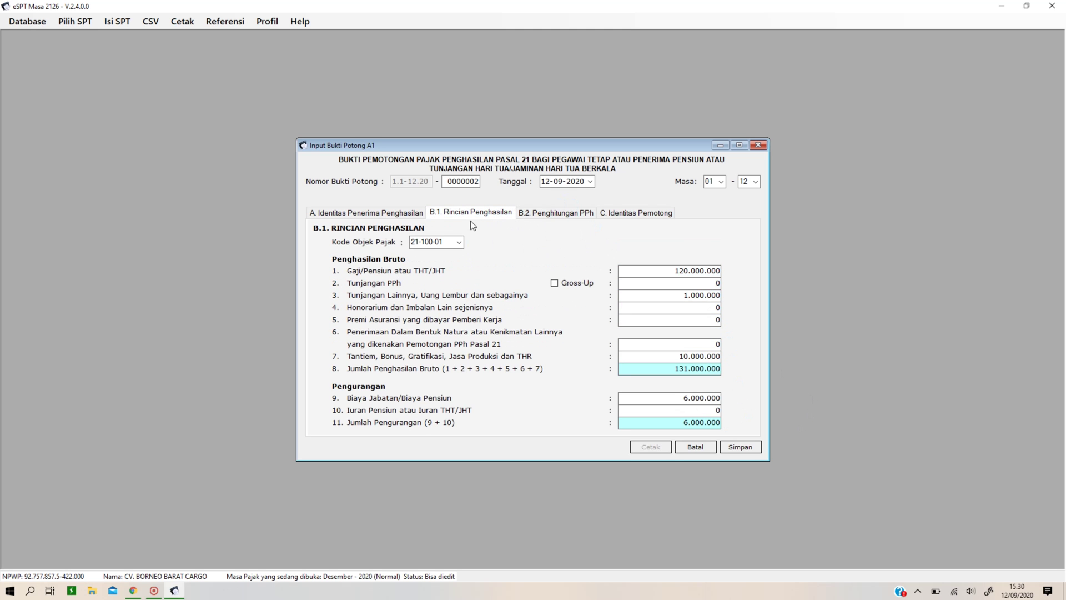
pyautogui.click(555, 214)
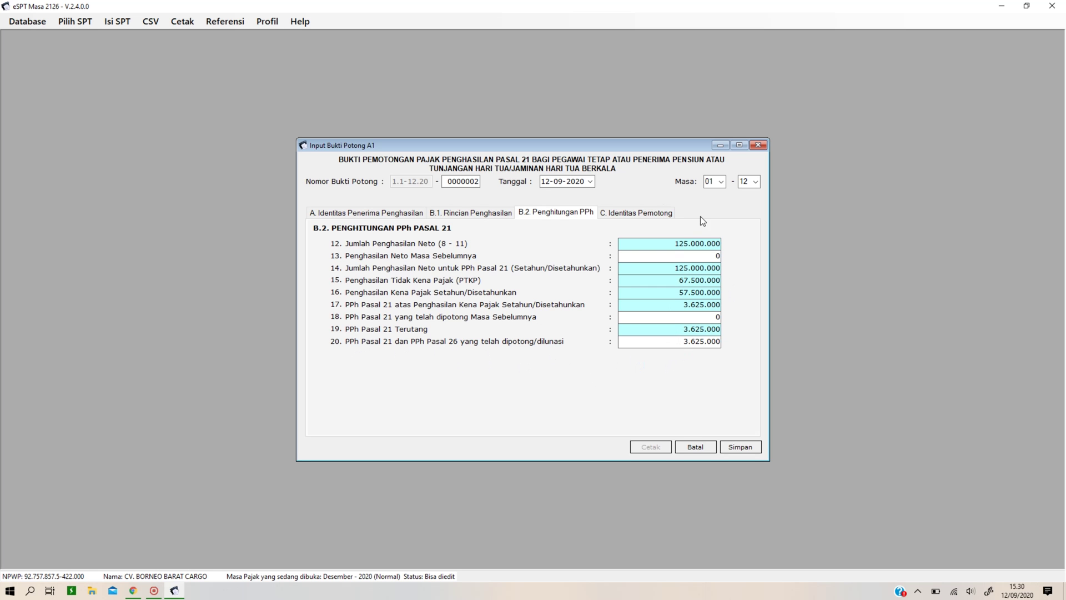
pyautogui.click(625, 216)
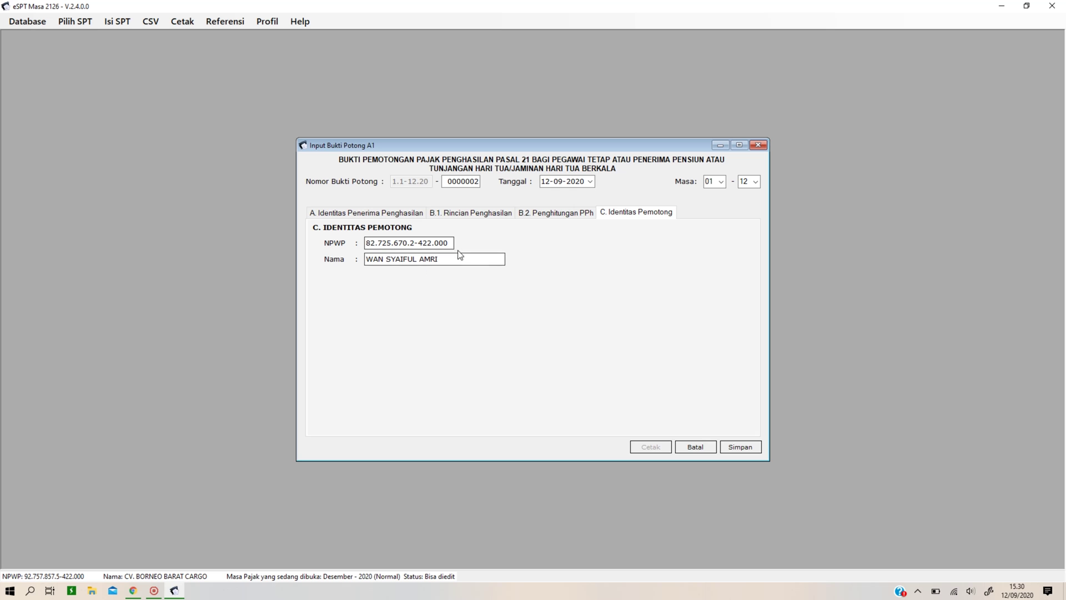
pyautogui.click(742, 447)
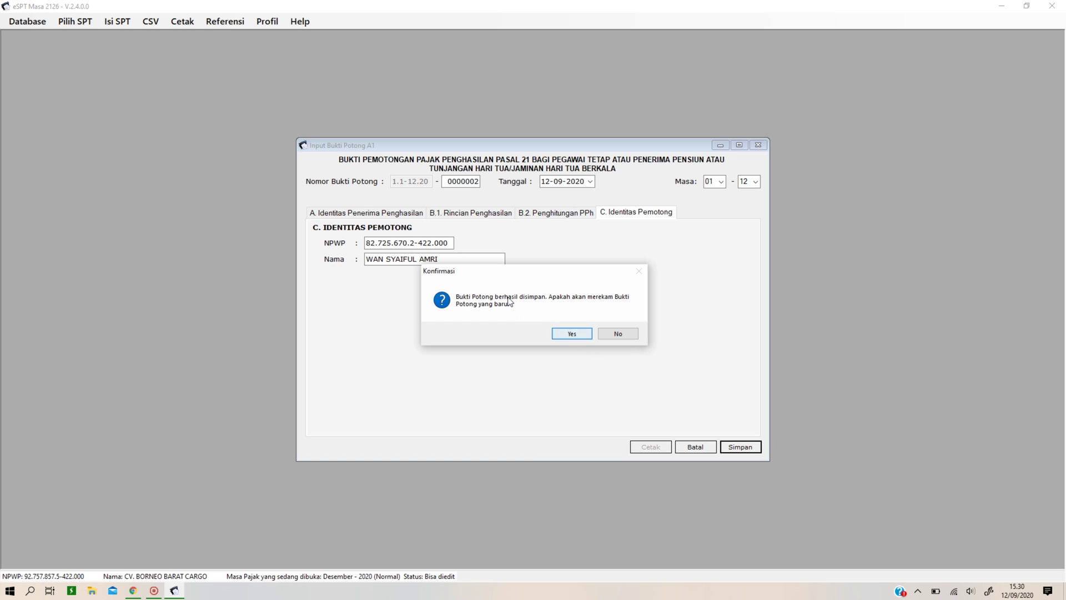
pyautogui.click(618, 335)
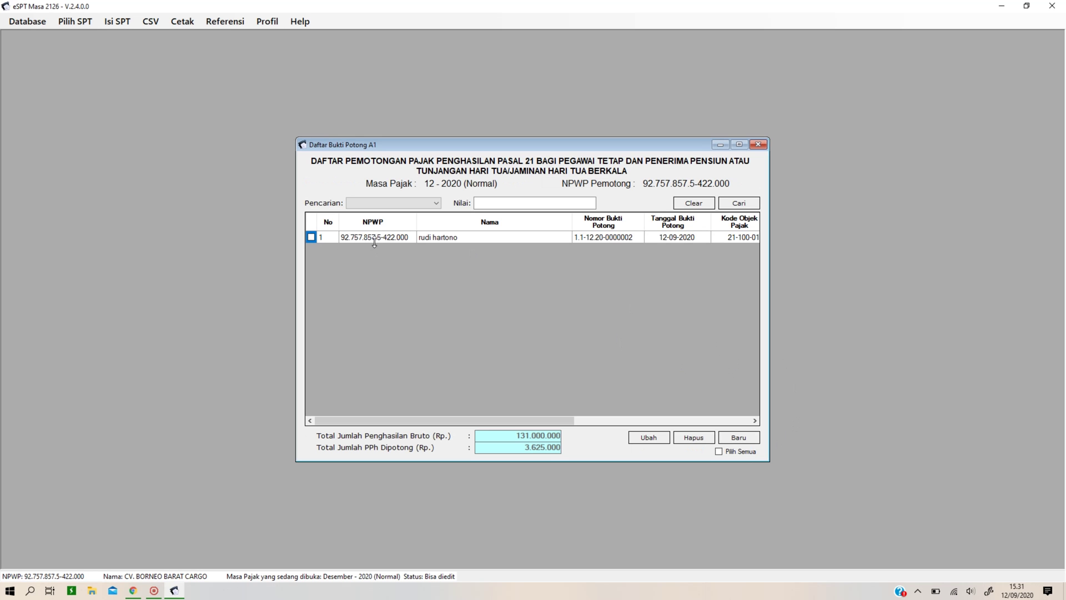
# Print-preview the saved 1721-A1 (BP A1) slip 0000002 from the withholding-slip print menu.
pyautogui.click(757, 145)
pyautogui.click(150, 25)
pyautogui.moveTo(187, 27)
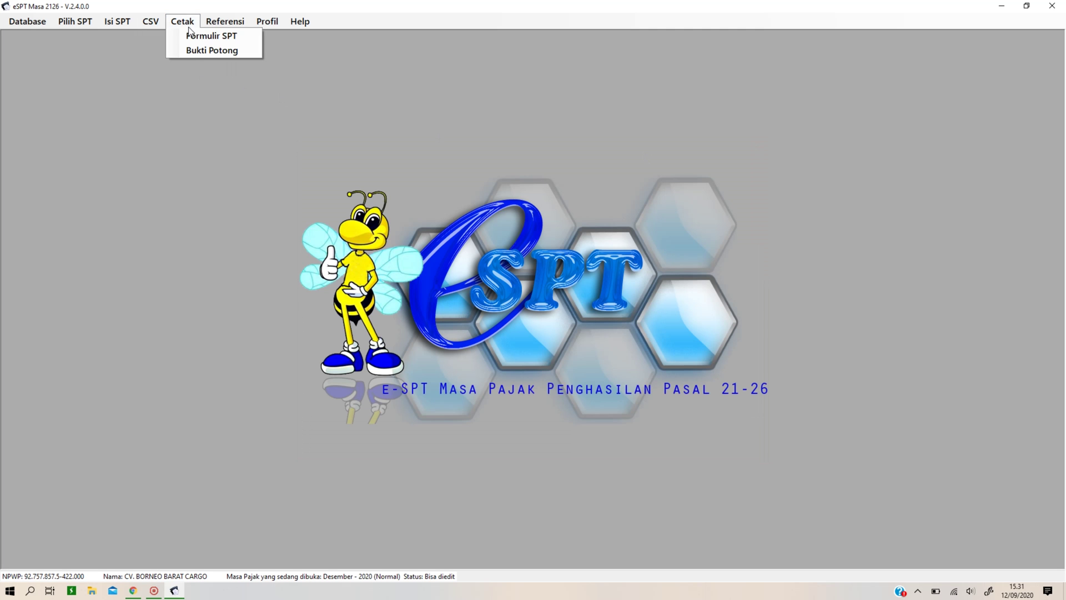
pyautogui.click(205, 49)
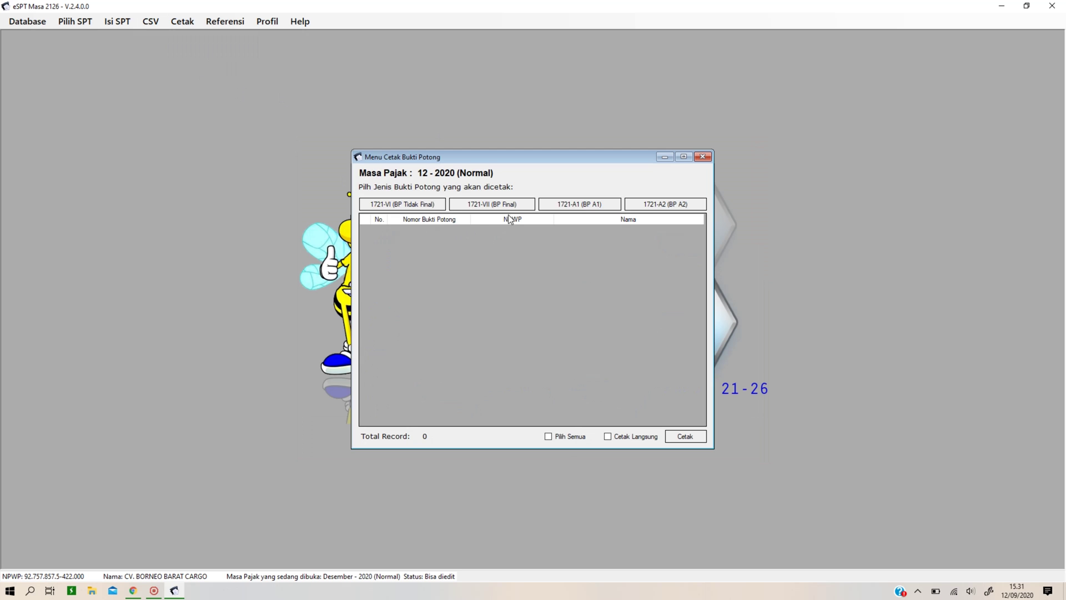
pyautogui.click(583, 209)
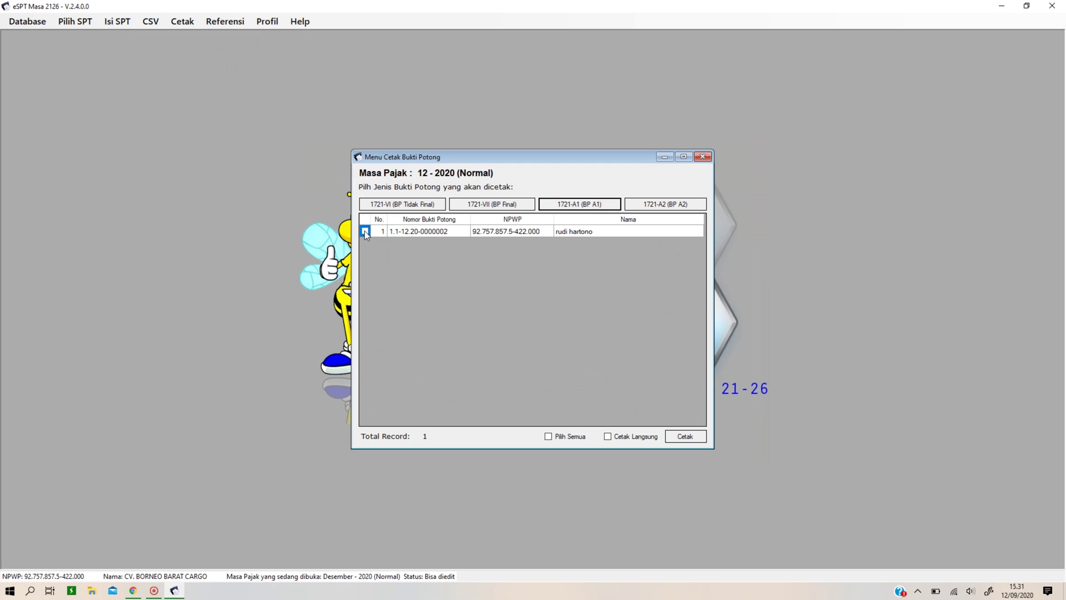
pyautogui.click(365, 231)
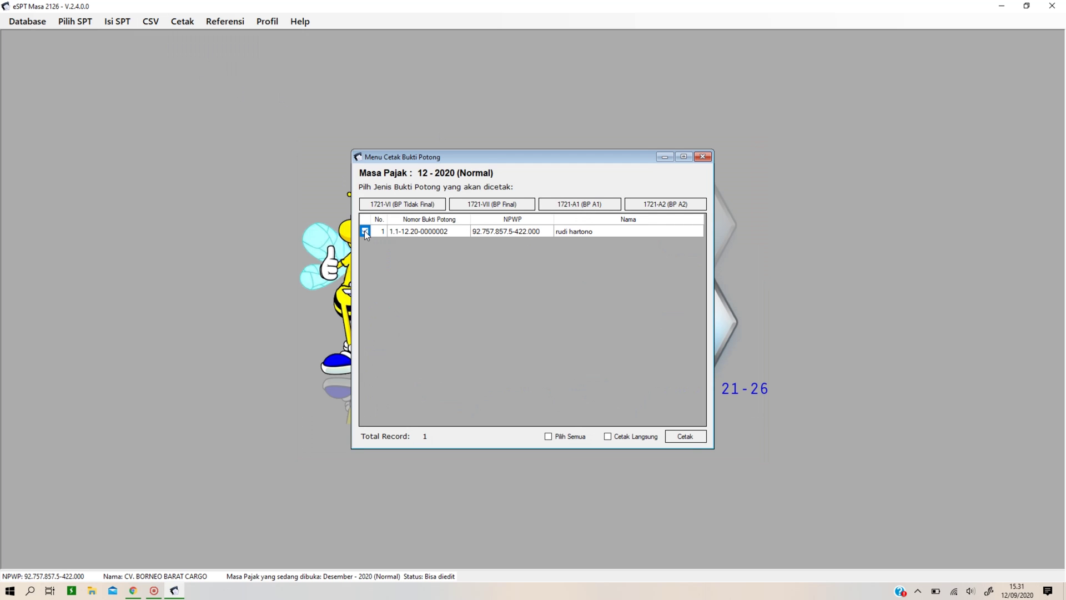
pyautogui.click(700, 437)
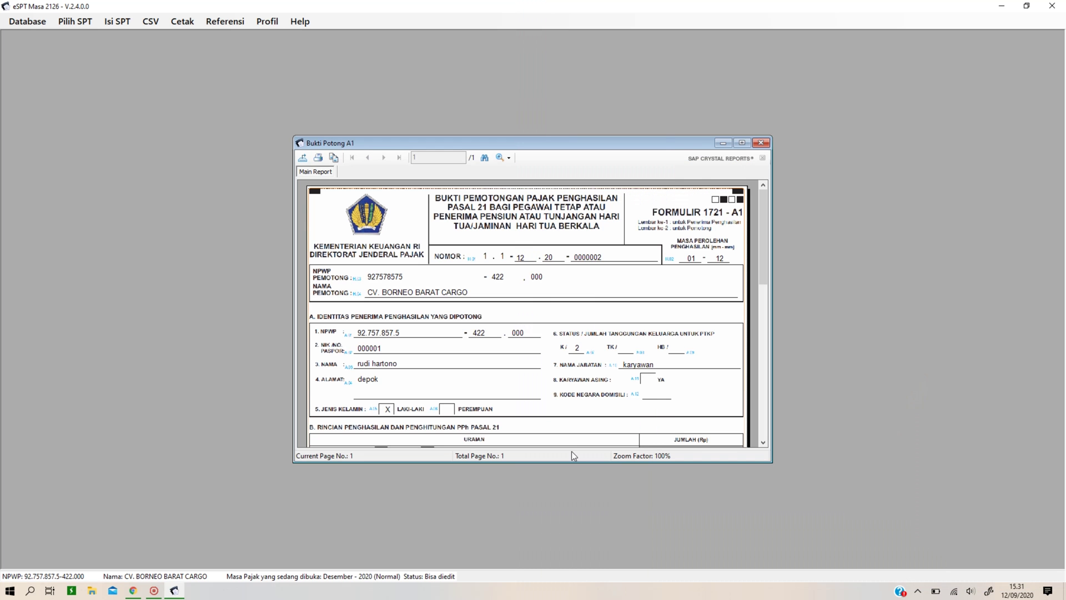
# Maximise the 1721-A1 slip preview and scroll through it.
pyautogui.click(741, 143)
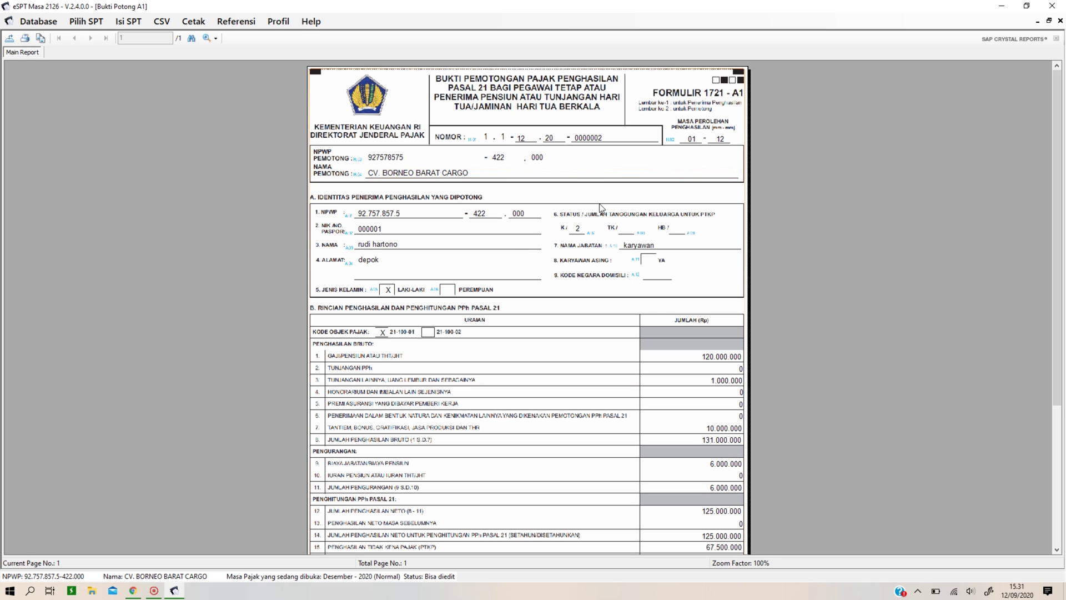
pyautogui.scroll(-3, 599, 203)
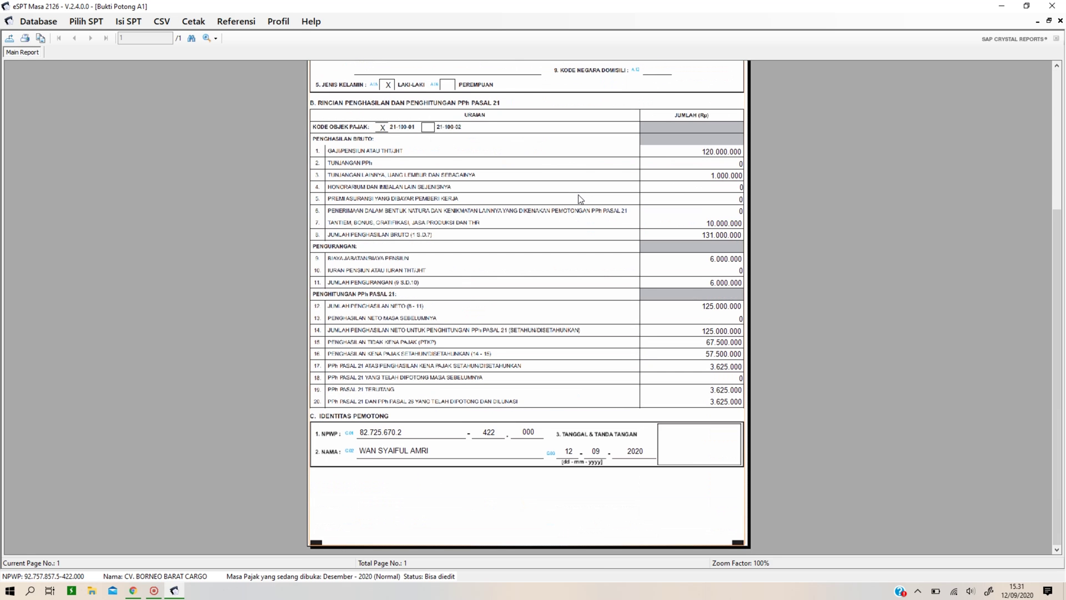
pyautogui.scroll(2, 637, 269)
pyautogui.scroll(-2, 637, 269)
pyautogui.scroll(4, 156, 102)
# Cancel a PDF export, then close the print dialog, slip preview and slip-printing form.
pyautogui.click(10, 40)
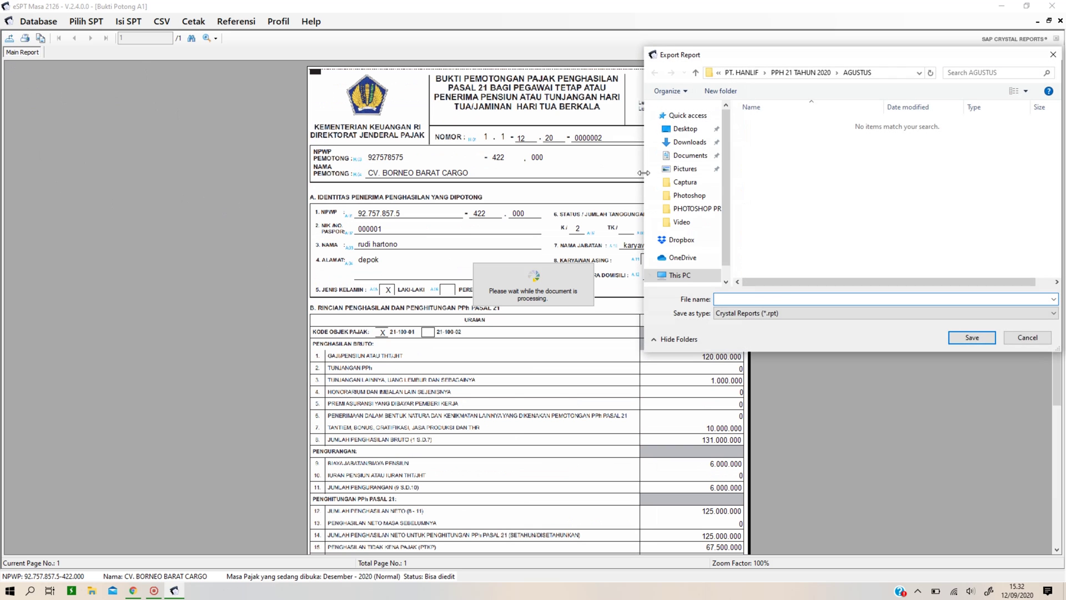
pyautogui.click(777, 313)
pyautogui.click(776, 336)
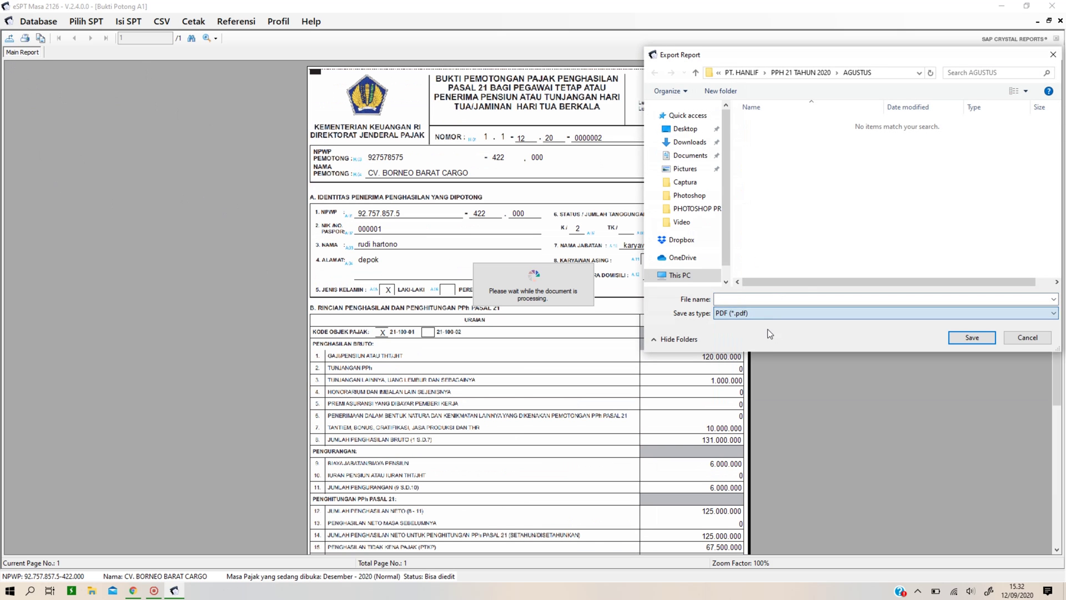
pyautogui.click(1028, 337)
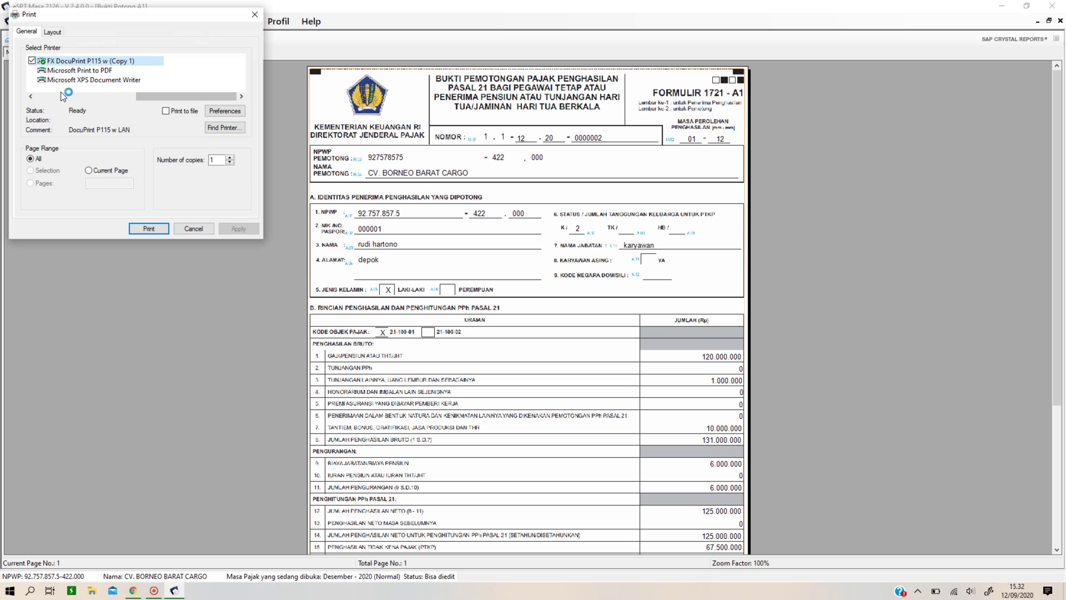
pyautogui.click(255, 14)
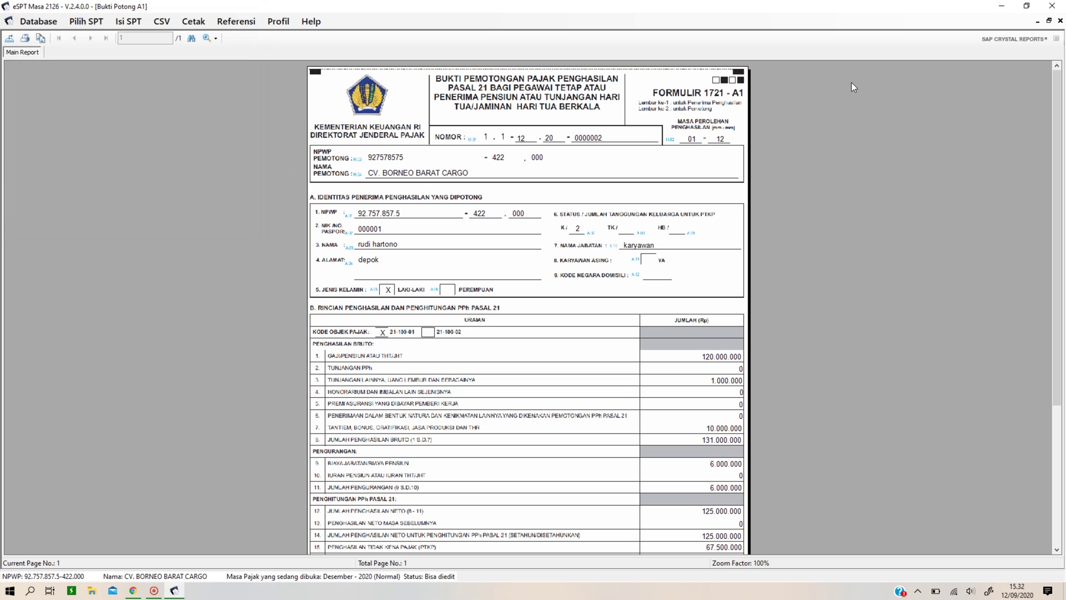
pyautogui.click(1060, 21)
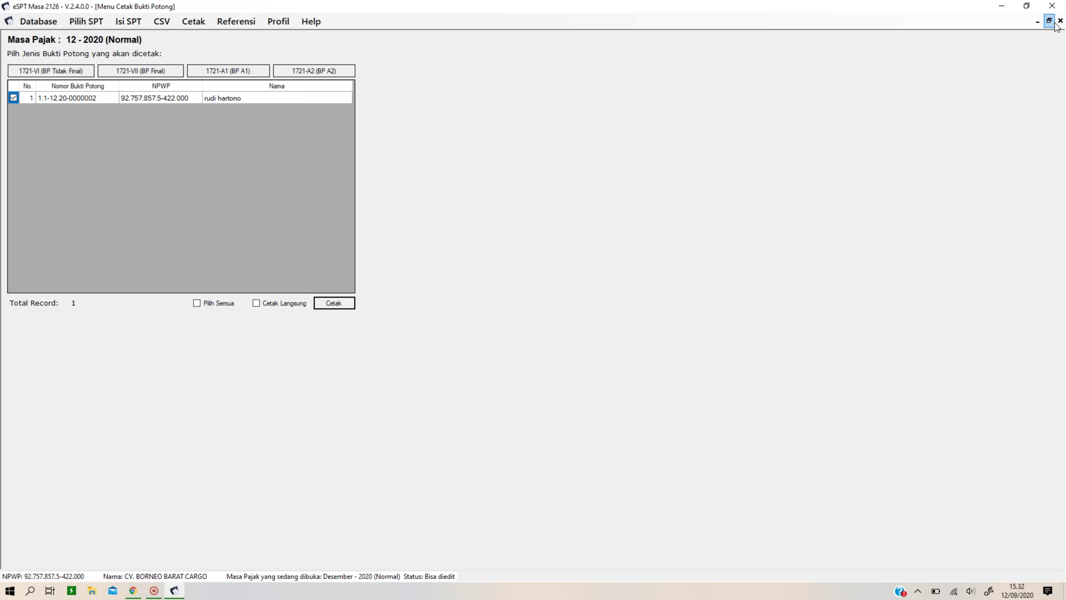
pyautogui.click(1060, 20)
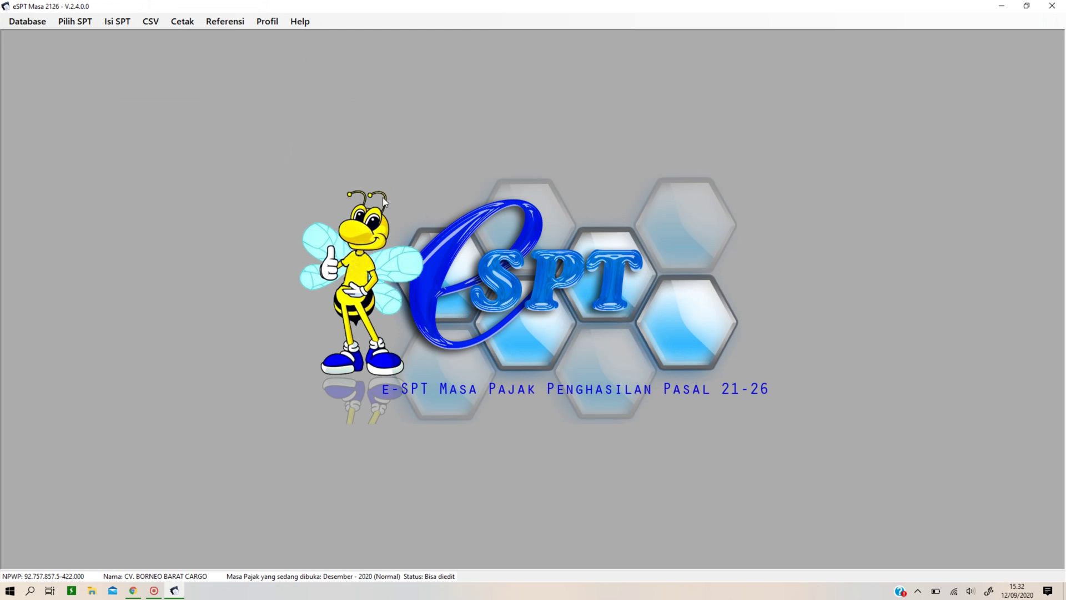
# Open the 1721-I Satu Tahun Pajak withholding list for tax year 12-2020.
pyautogui.click(75, 22)
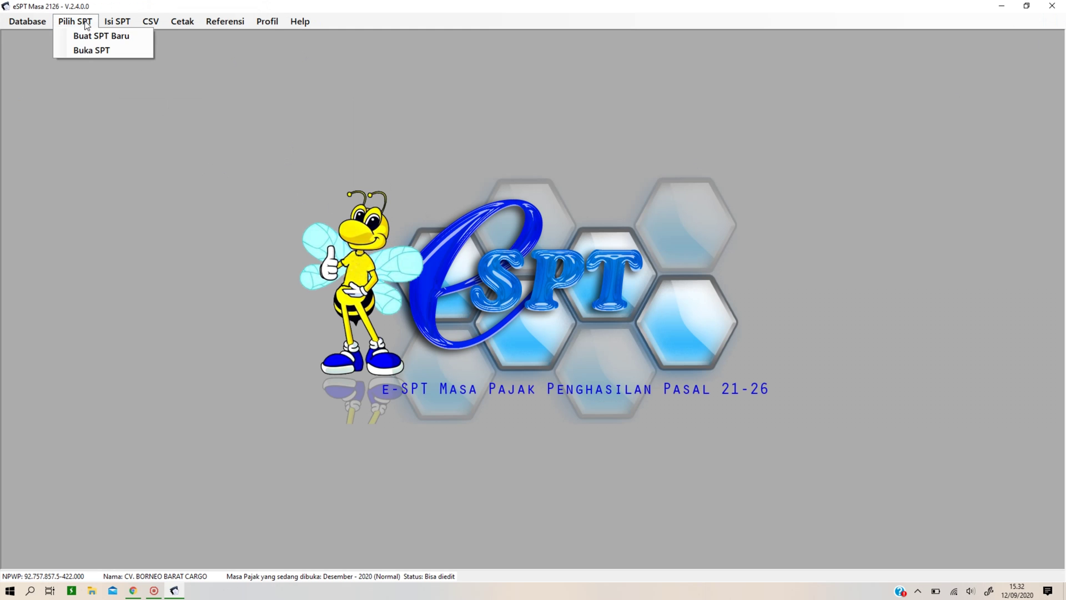
pyautogui.moveTo(120, 22)
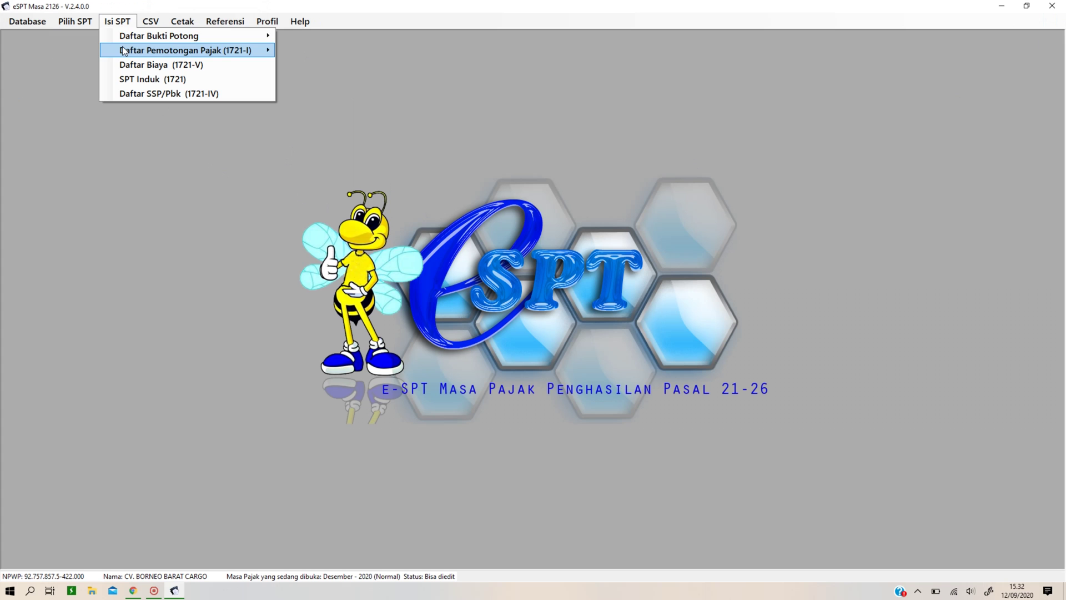
pyautogui.moveTo(245, 43)
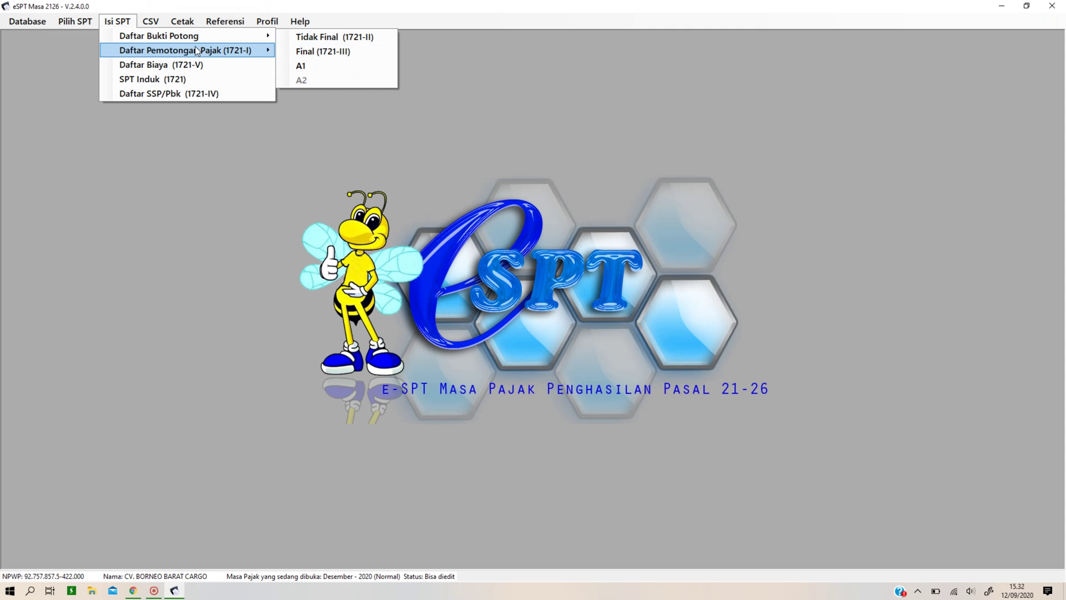
pyautogui.moveTo(197, 51)
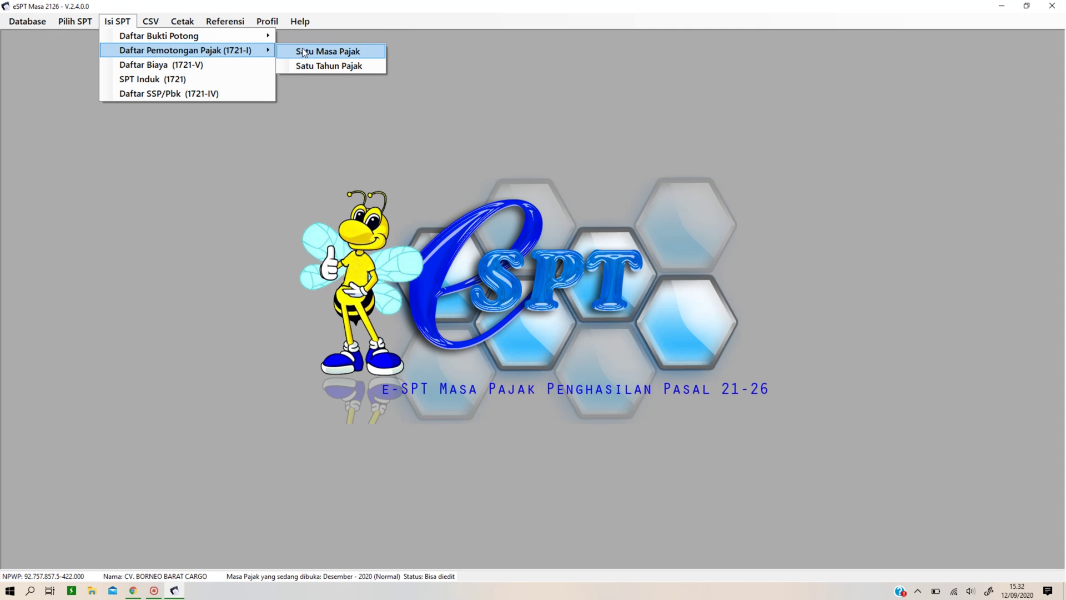
pyautogui.click(316, 66)
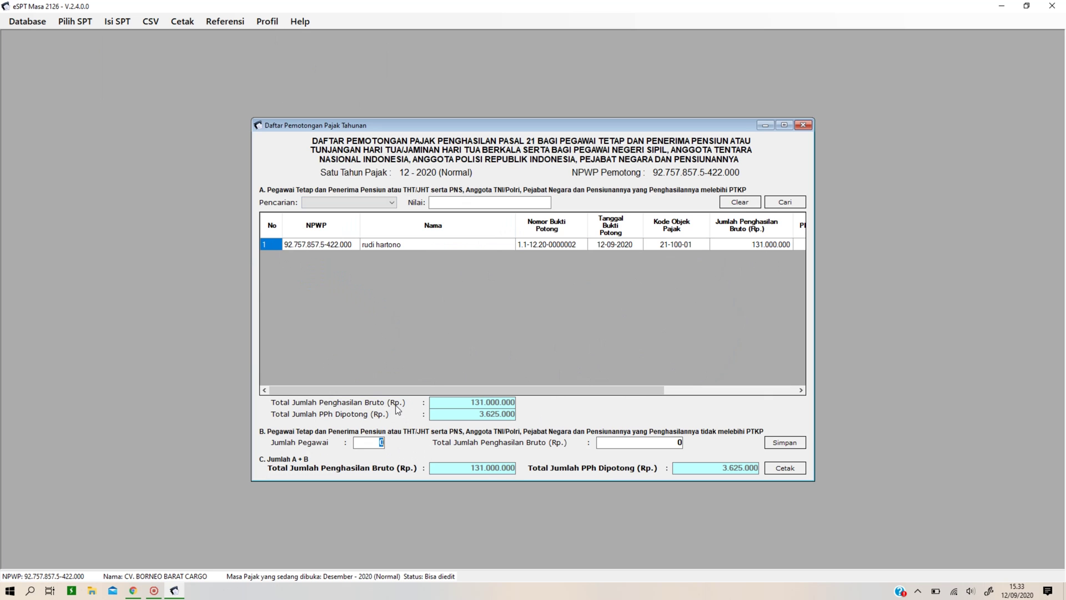
# Save 2 employees and 48.000.000 gross in section B, then preview the annual list.
pyautogui.write('2')
pyautogui.press('Tab')
pyautogui.write('48000000')
pyautogui.click(788, 444)
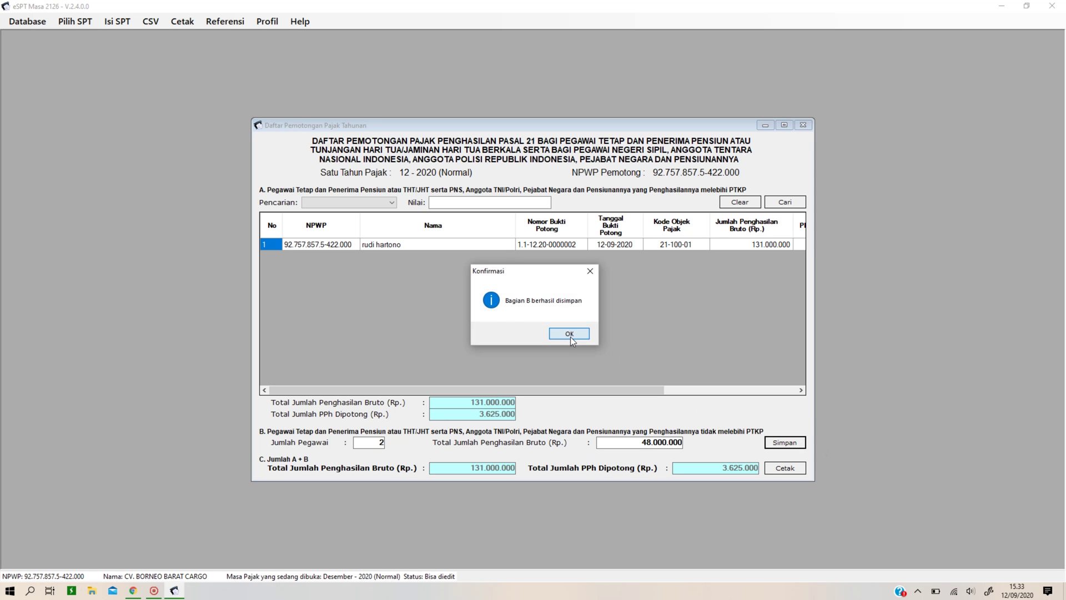
pyautogui.click(569, 334)
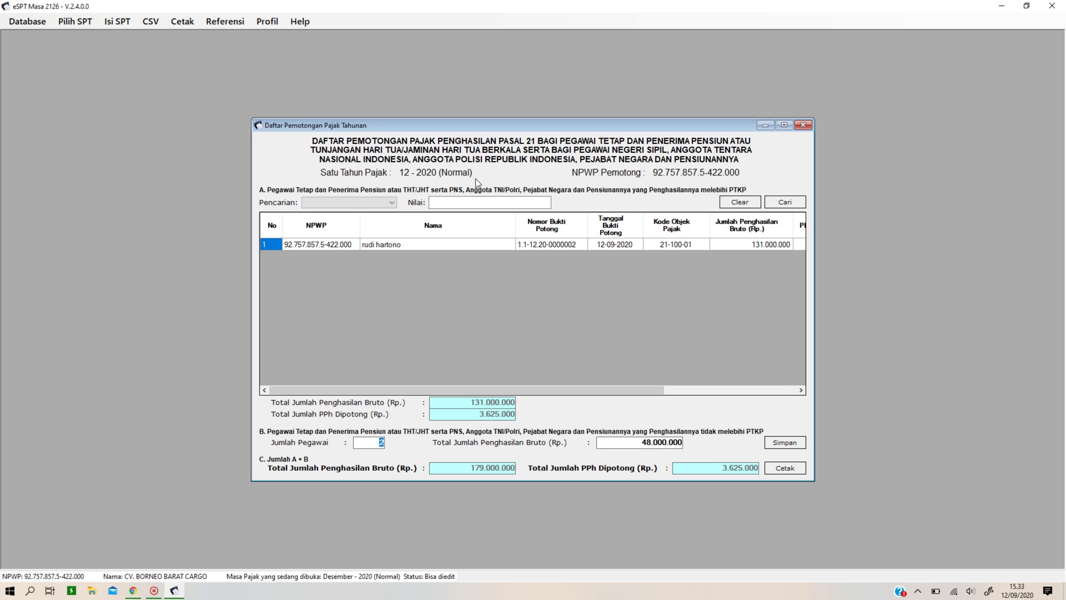
pyautogui.click(789, 469)
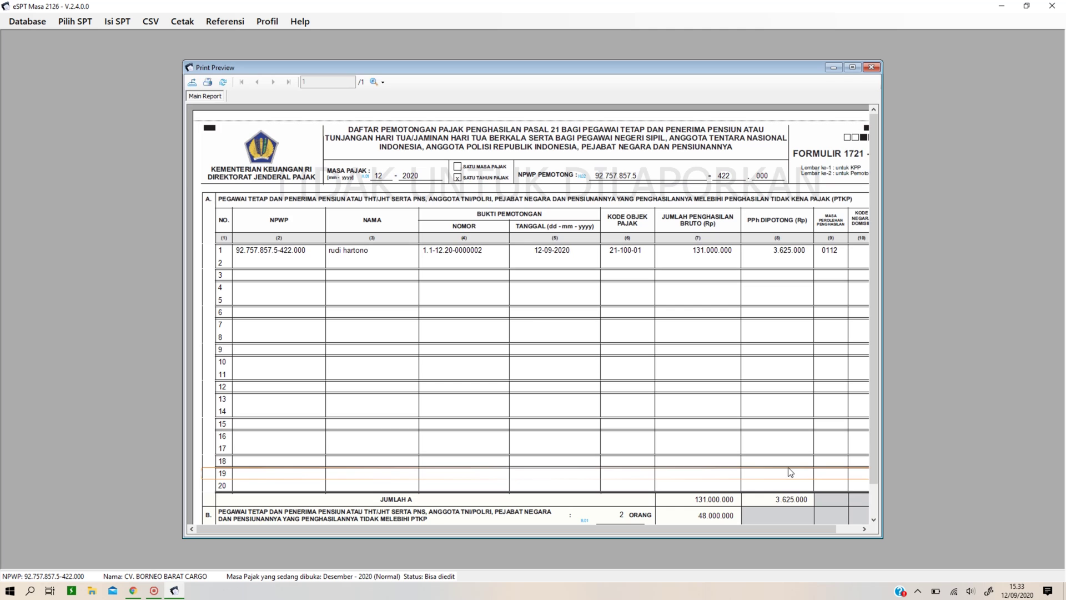
# Check the 179.000.000 gross and 3.625.000 withheld totals, cancel an export, and close the preview.
pyautogui.scroll(-1, 683, 393)
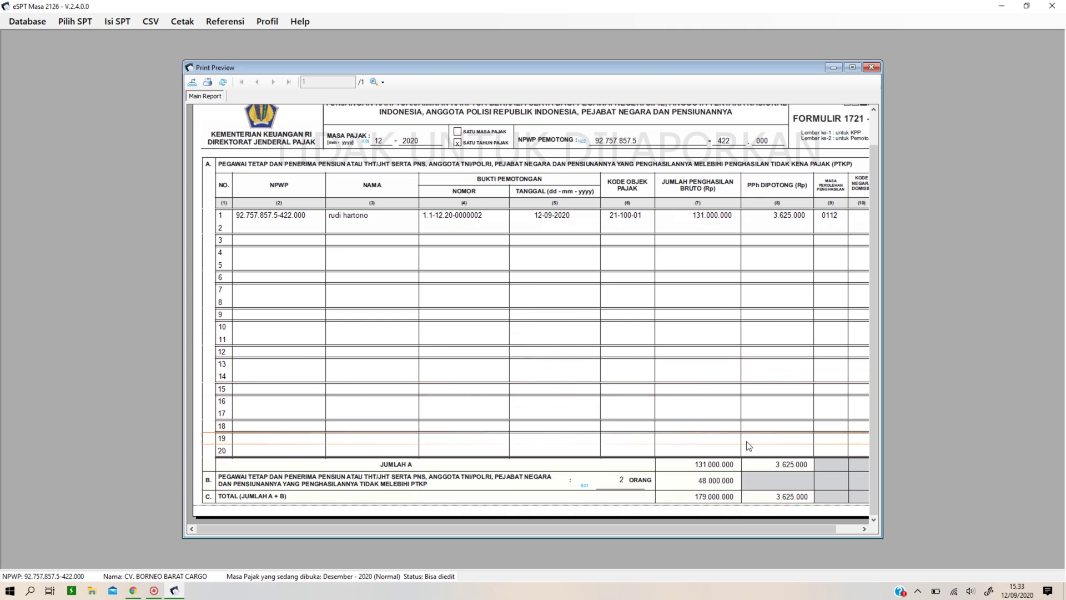
pyautogui.click(793, 467)
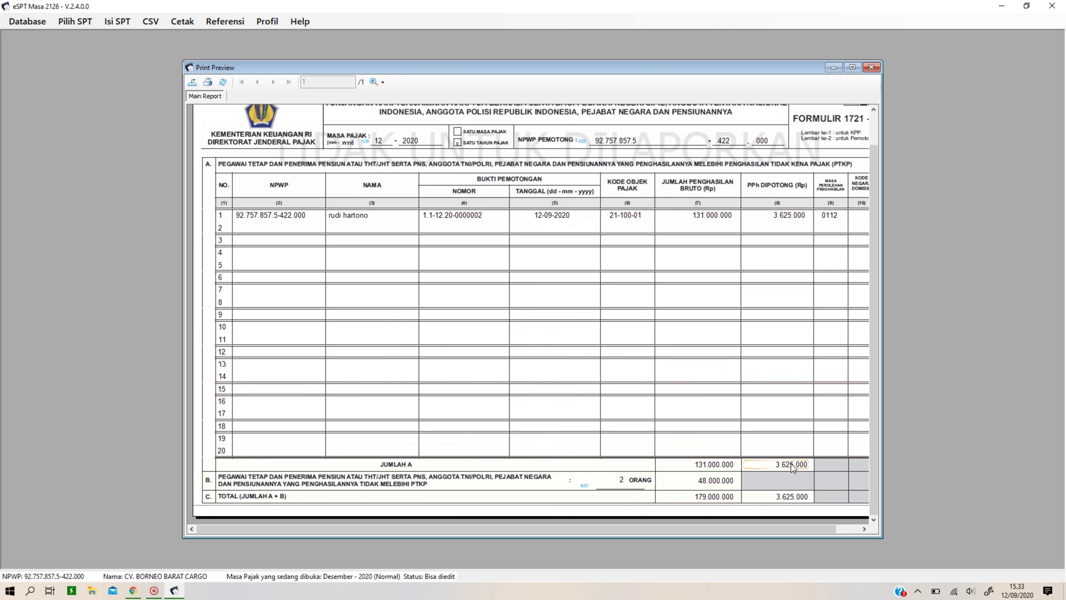
pyautogui.click(646, 296)
pyautogui.click(626, 384)
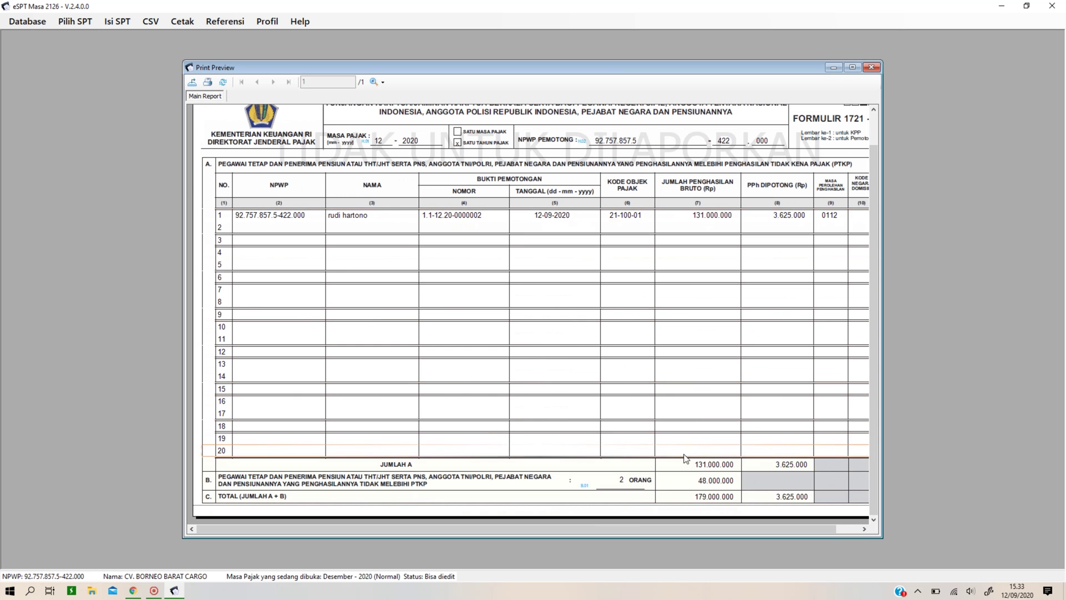
pyautogui.click(725, 498)
pyautogui.click(783, 500)
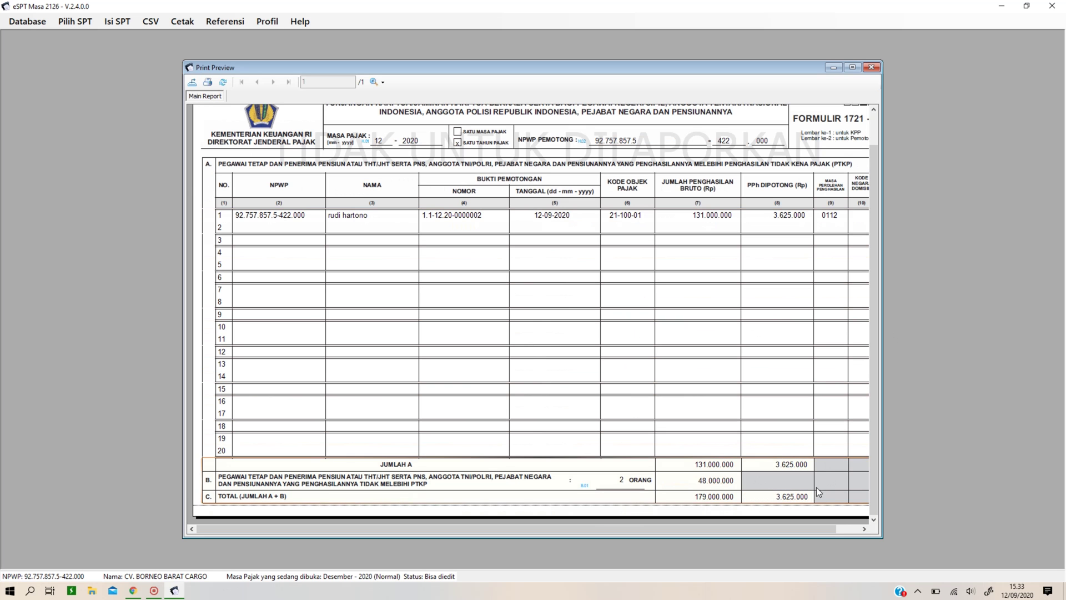
pyautogui.click(192, 84)
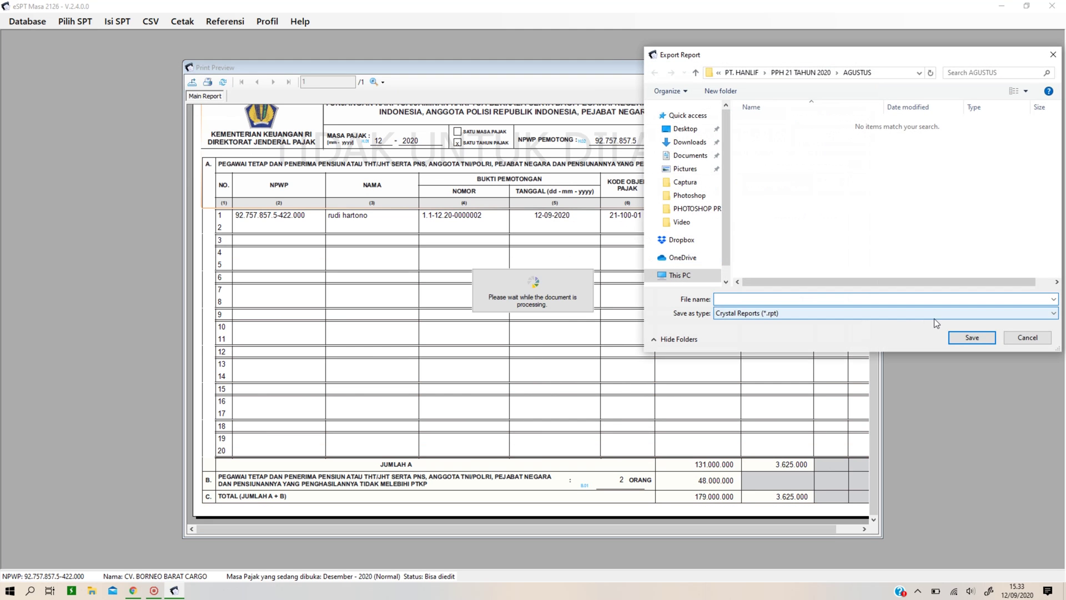
pyautogui.click(1011, 340)
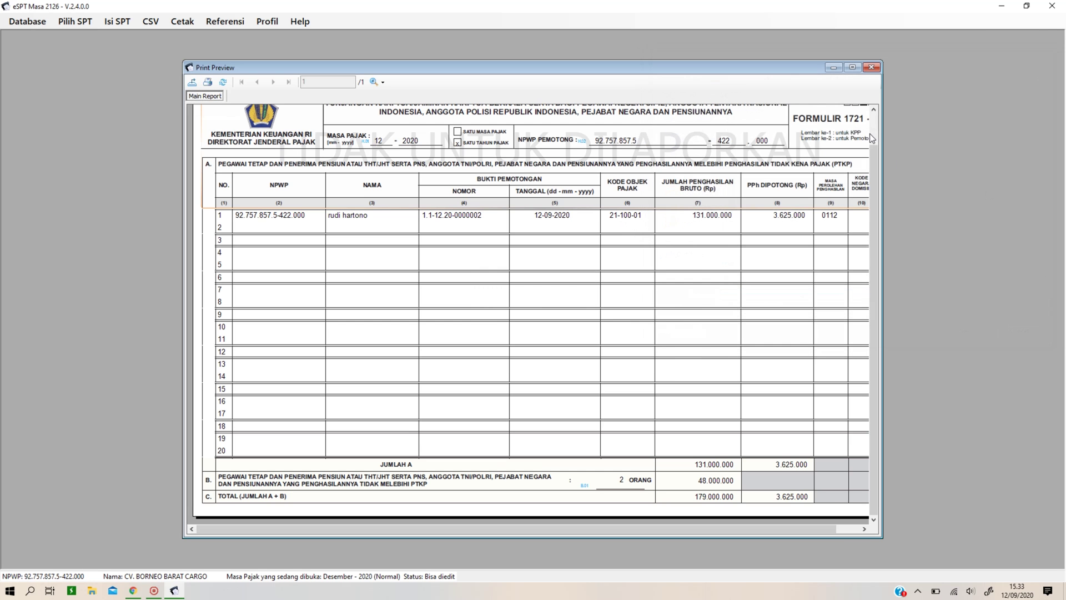
pyautogui.click(870, 68)
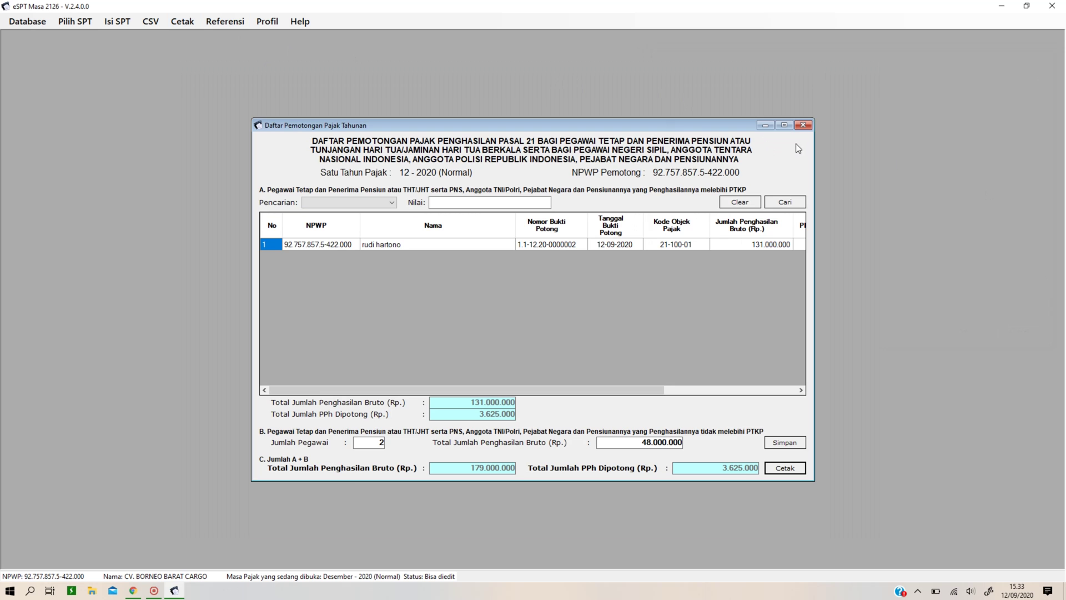
# Close the annual list and start a new record in the Satu Masa Pajak withholding list.
pyautogui.click(803, 126)
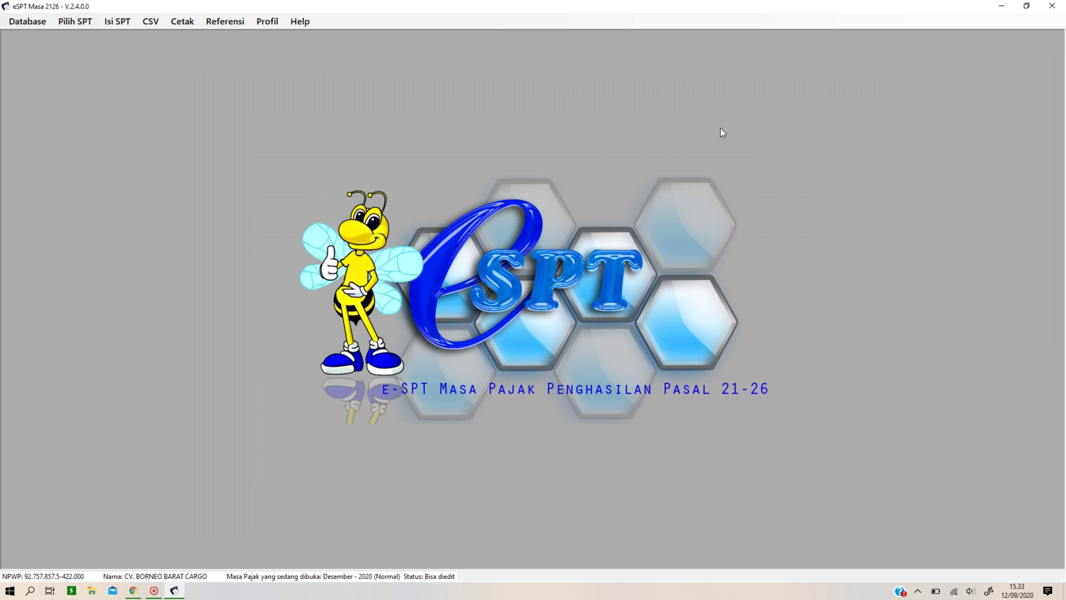
pyautogui.click(120, 23)
pyautogui.moveTo(225, 53)
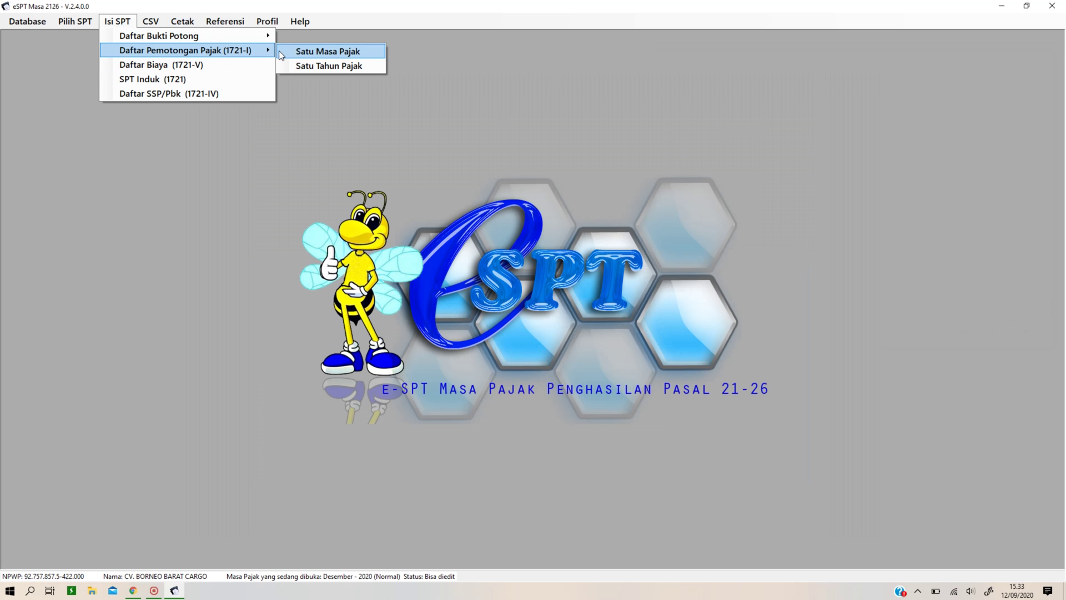
pyautogui.click(299, 54)
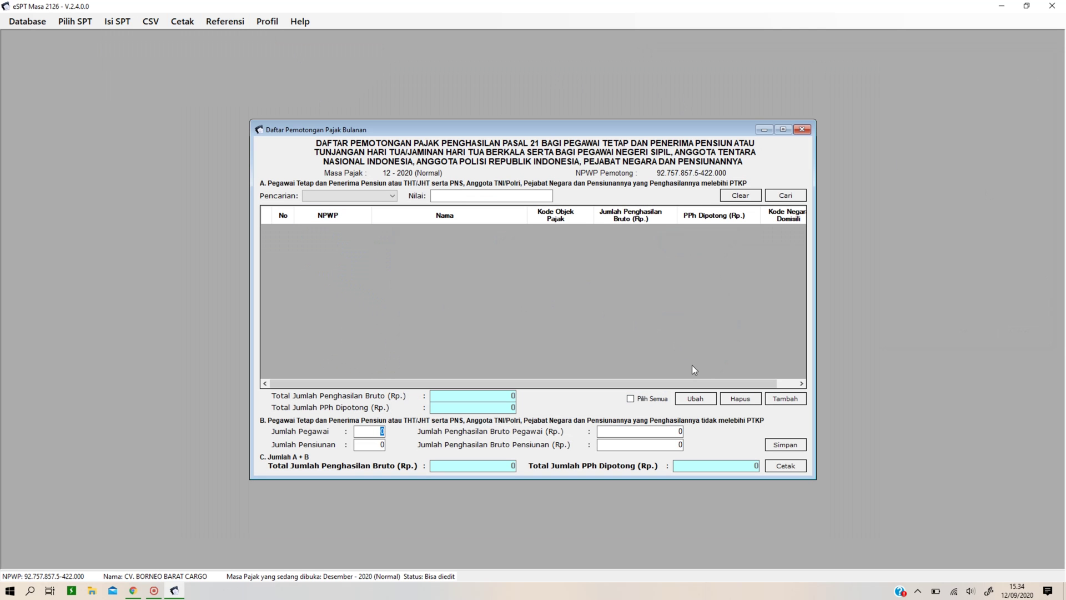
pyautogui.click(793, 400)
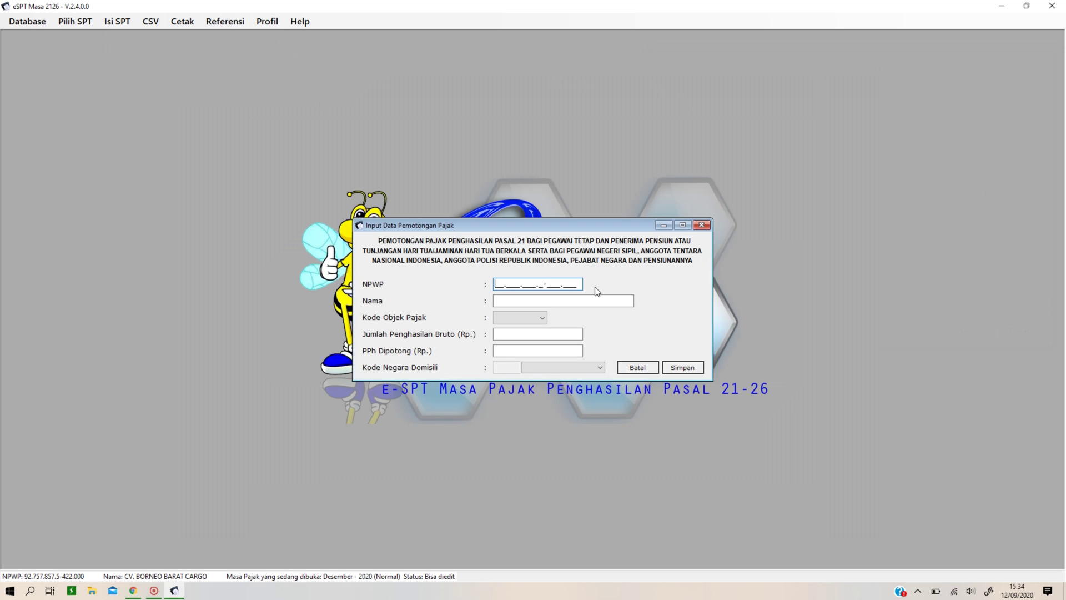
# Paste the recipient's NPWP, set object code 21-100-02, and correct the recipient's name.
pyautogui.press('Tab')
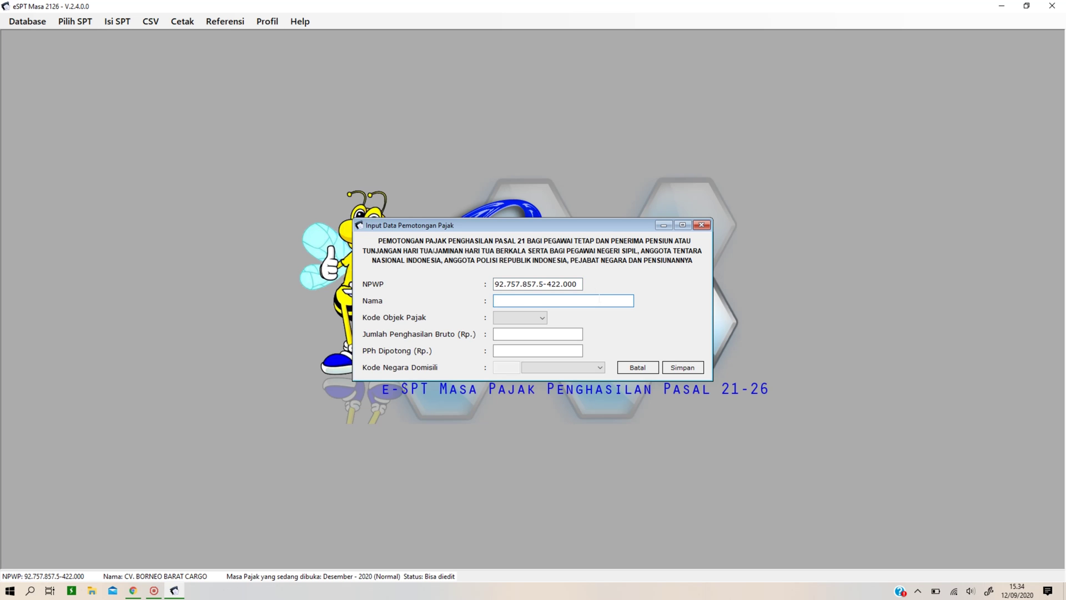
pyautogui.write('100000000')
pyautogui.click(516, 317)
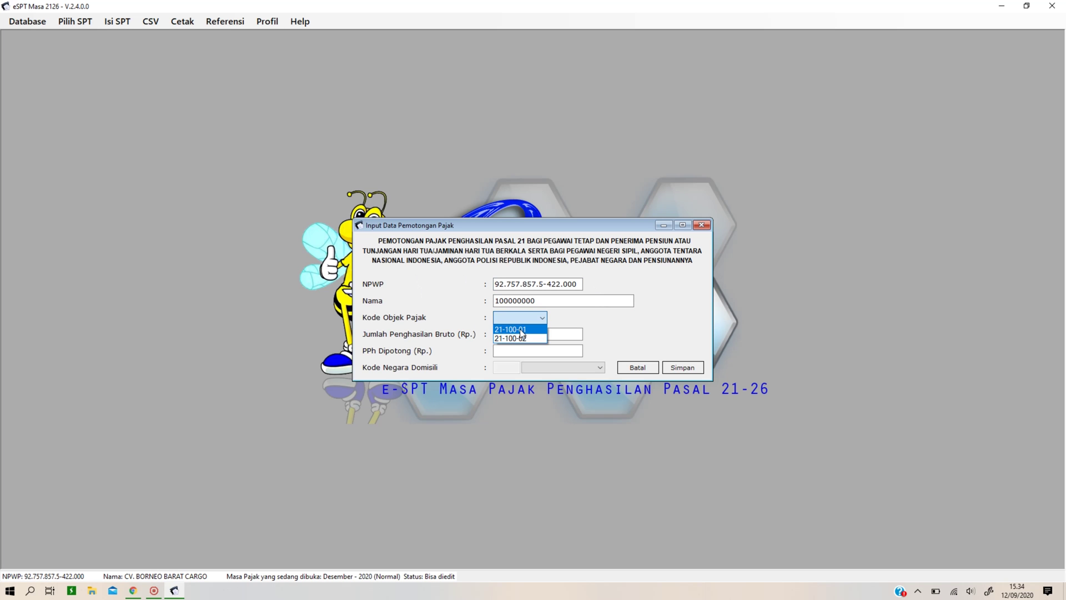
pyautogui.click(522, 330)
pyautogui.click(538, 318)
pyautogui.click(527, 338)
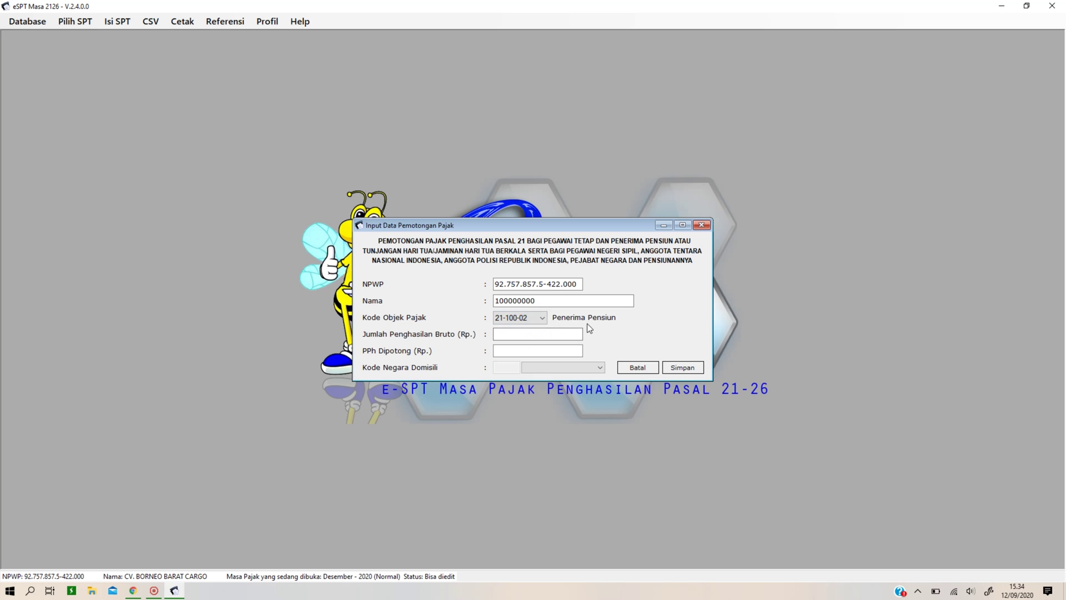
pyautogui.click(533, 303)
pyautogui.press('BackSpace')
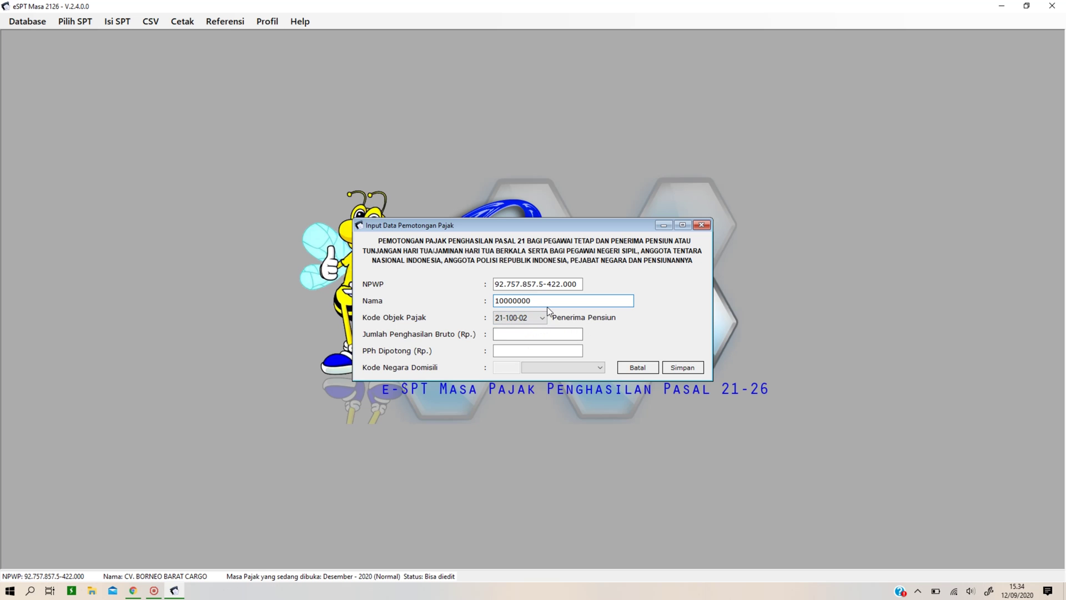
pyautogui.moveTo(547, 302); pyautogui.dragTo(466, 303)
pyautogui.write('rudi')
# Enter 10.000.000 gross and 500.000 withheld tax, then save the record.
pyautogui.click(525, 332)
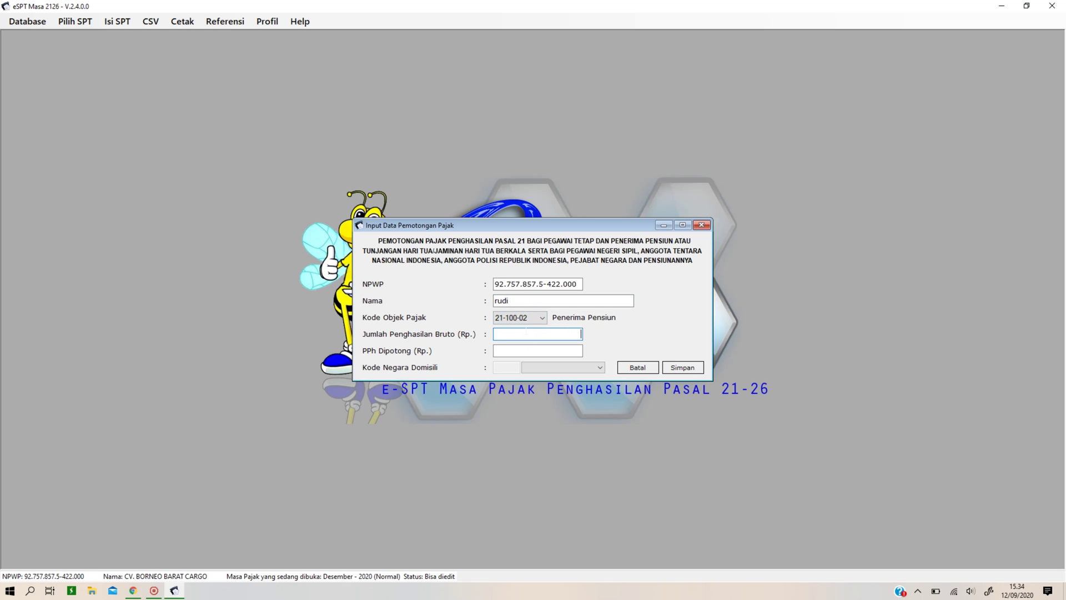
pyautogui.write('10.000.000')
pyautogui.press('Tab')
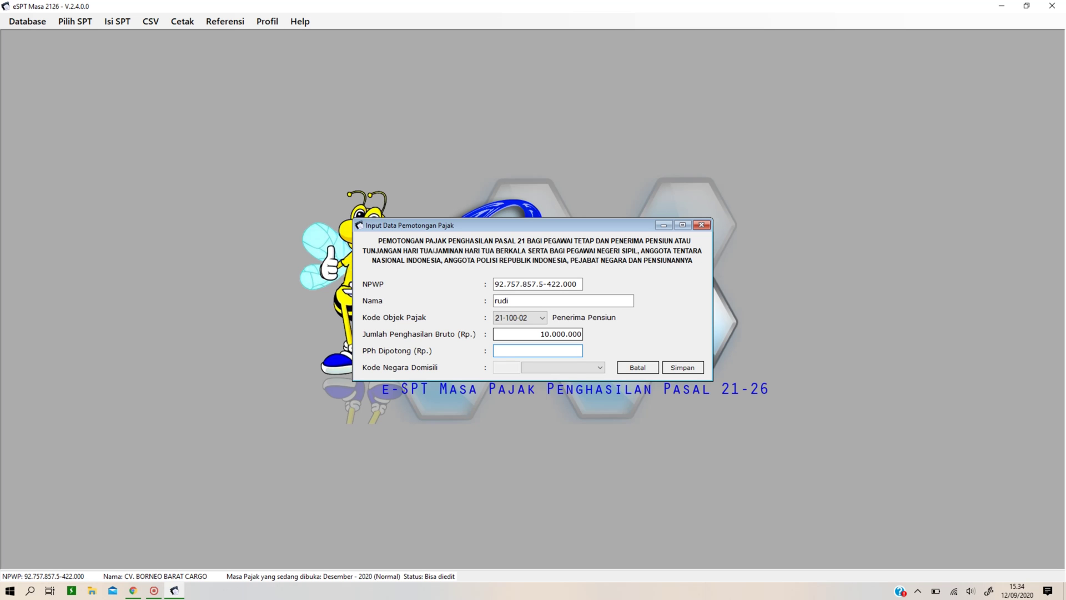
pyautogui.write('500000')
pyautogui.click(675, 366)
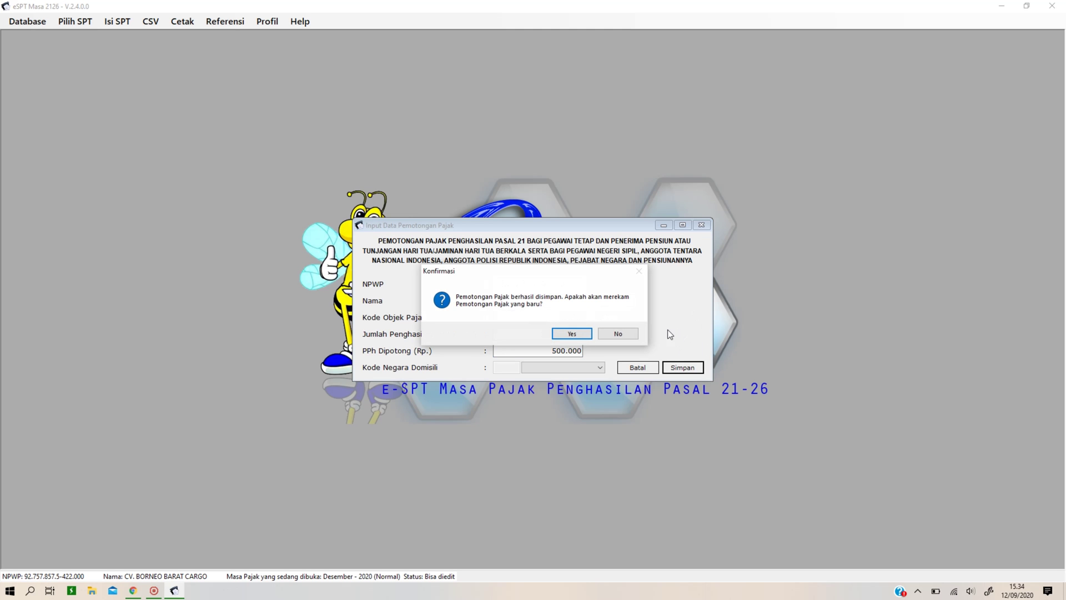
pyautogui.click(584, 335)
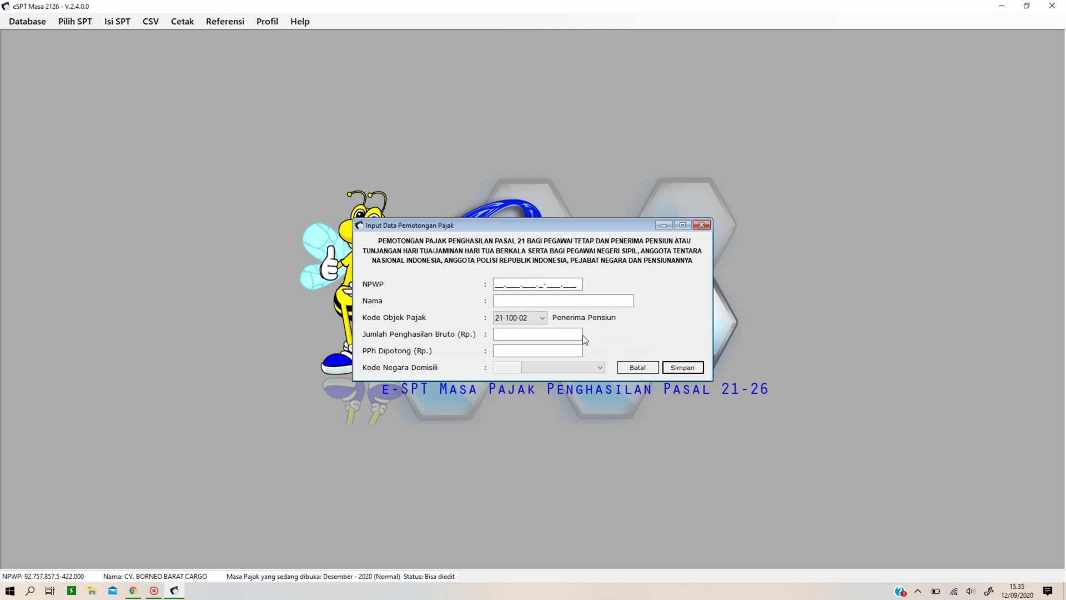
# Record 2 below-PTKP employees with 4000000 gross in section B and save, bringing total gross to 14.000.000.
pyautogui.click(647, 368)
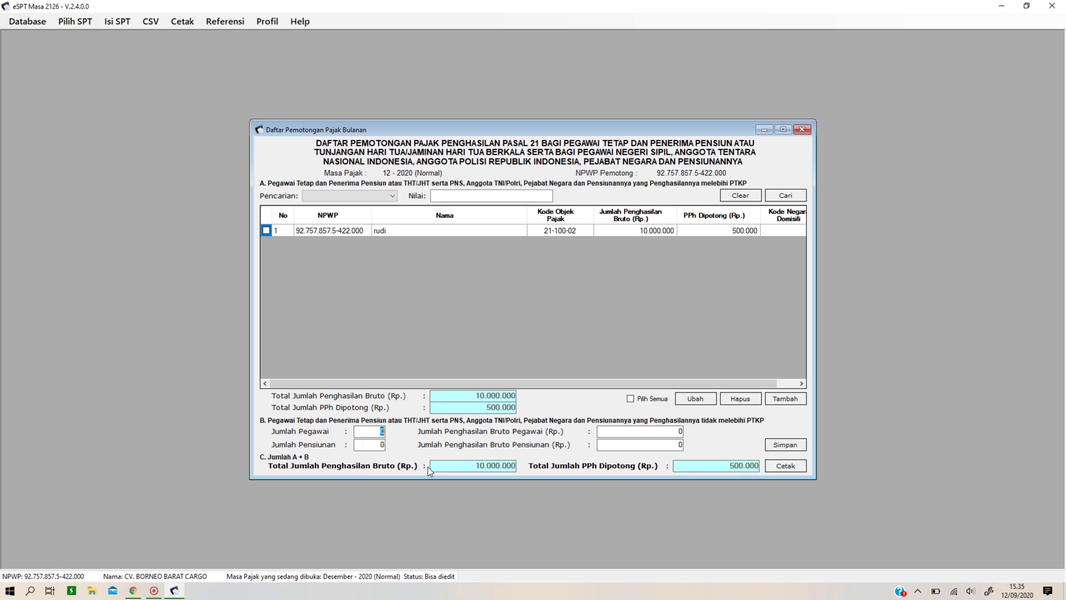
pyautogui.write('2')
pyautogui.press('Tab')
pyautogui.write('4000000')
pyautogui.click(786, 444)
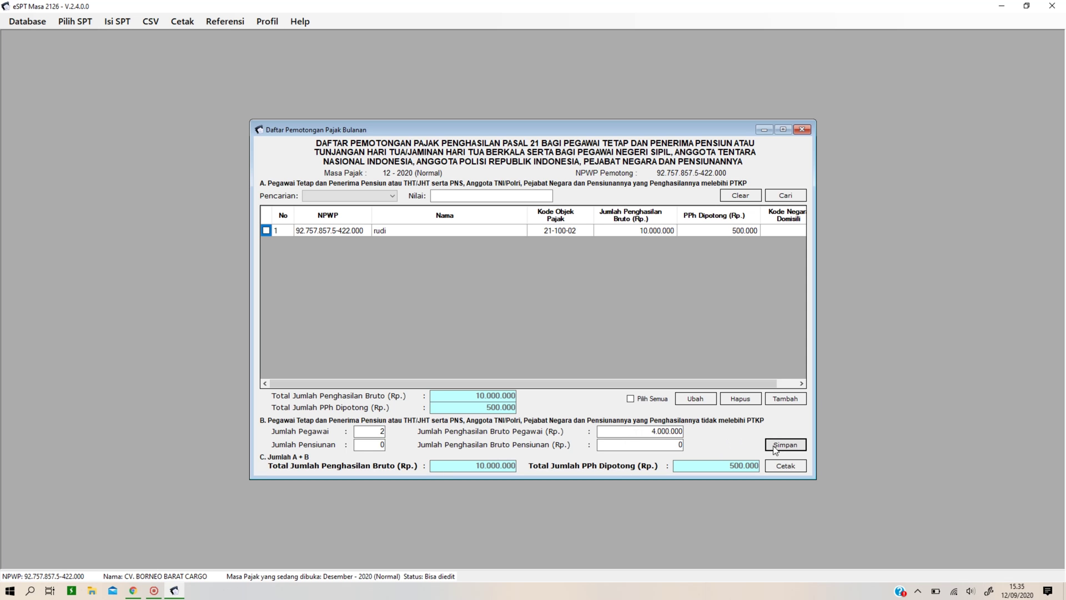
pyautogui.click(585, 333)
# Preview the 1721-I withholding report, cancel its export, and close the preview and monthly withholding list.
pyautogui.click(791, 466)
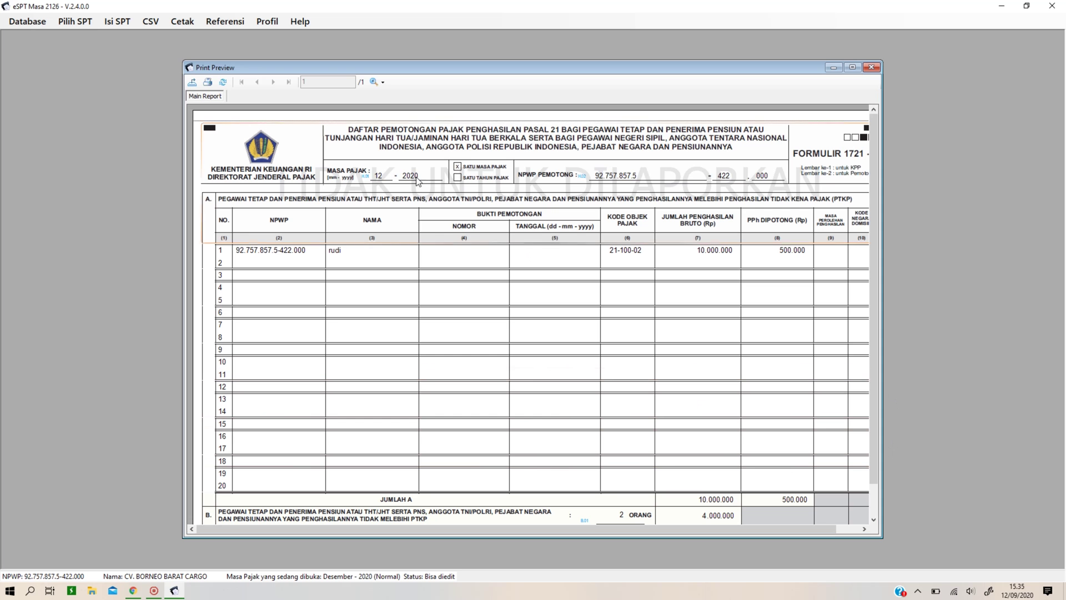
pyautogui.click(192, 82)
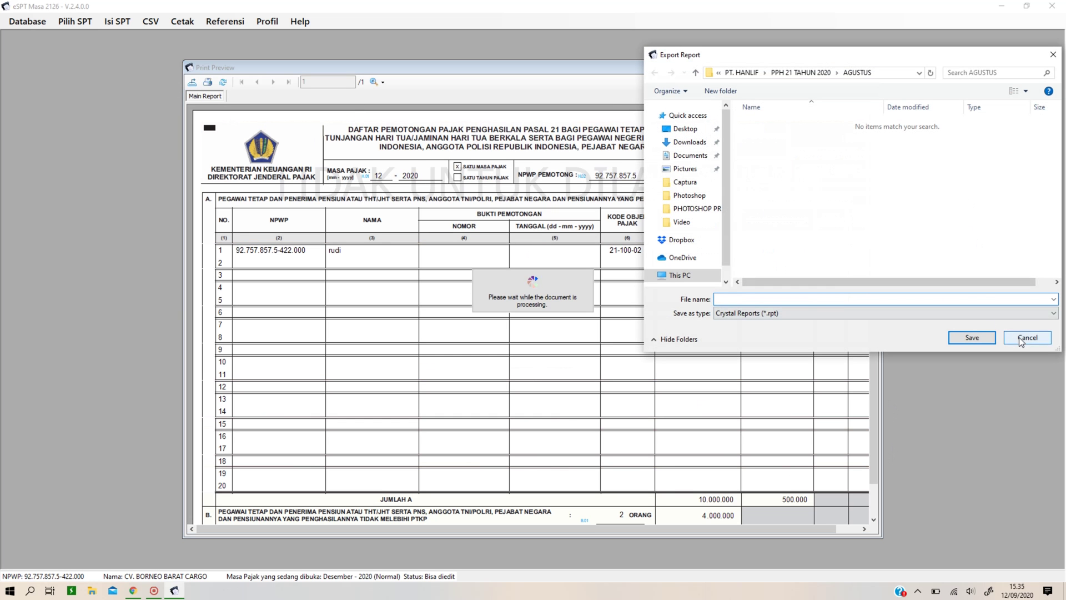
pyautogui.click(1022, 337)
pyautogui.click(871, 67)
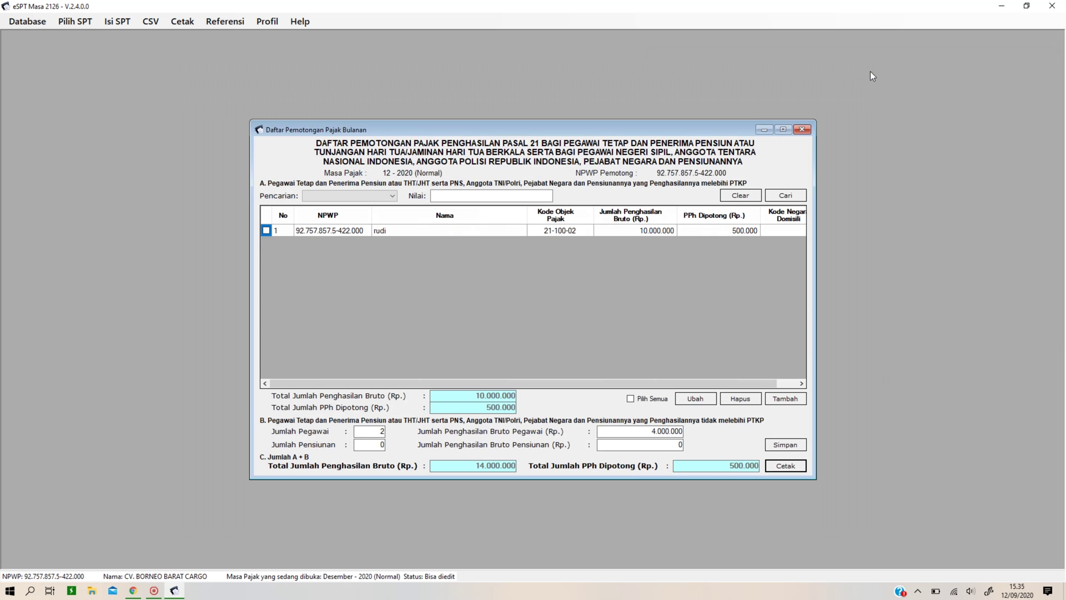
pyautogui.click(801, 130)
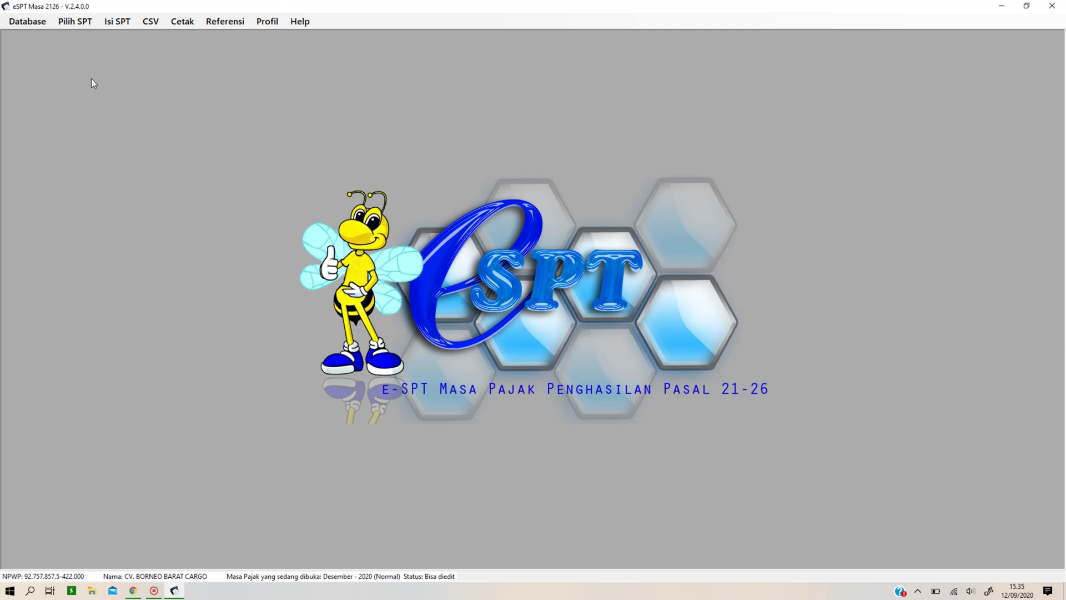
# Check the empty Daftar SSP/Pbk (1721-IV) deposit list, close it, and return to the Isi SPT menu.
pyautogui.click(120, 22)
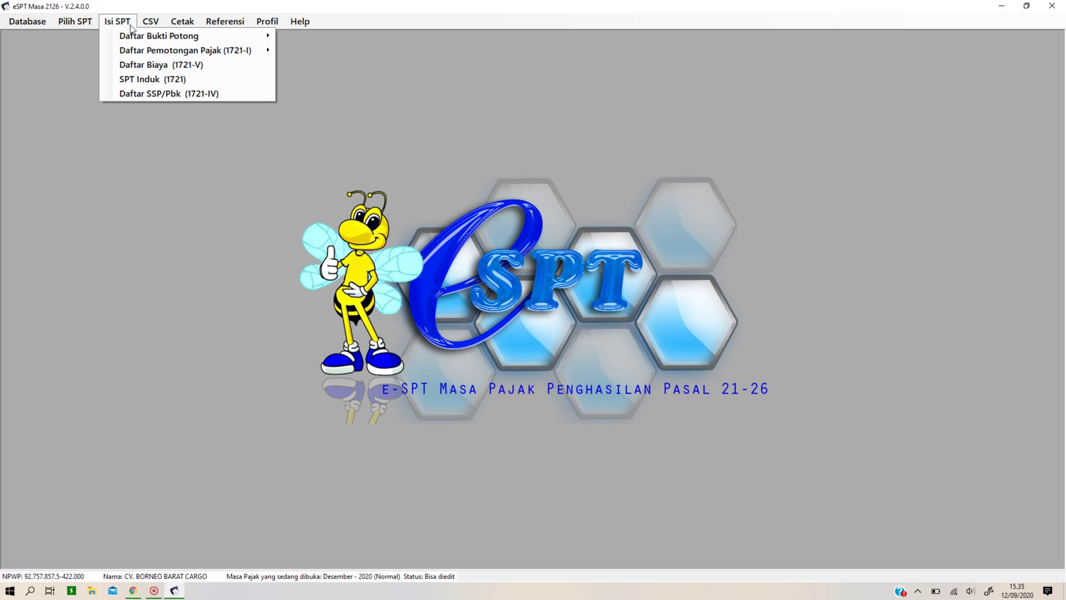
pyautogui.click(142, 95)
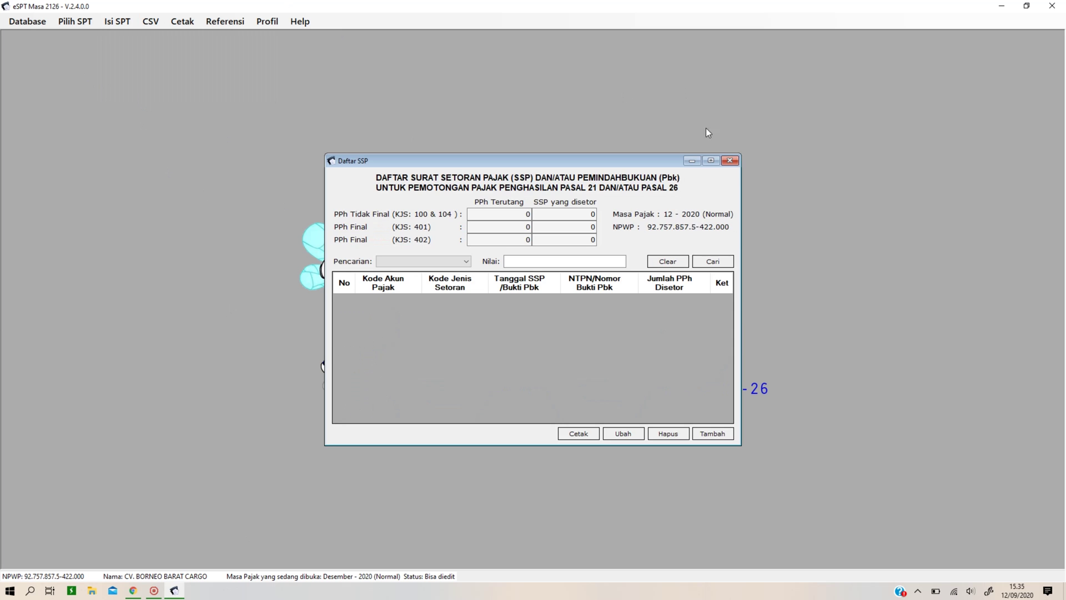
pyautogui.click(729, 161)
pyautogui.click(82, 22)
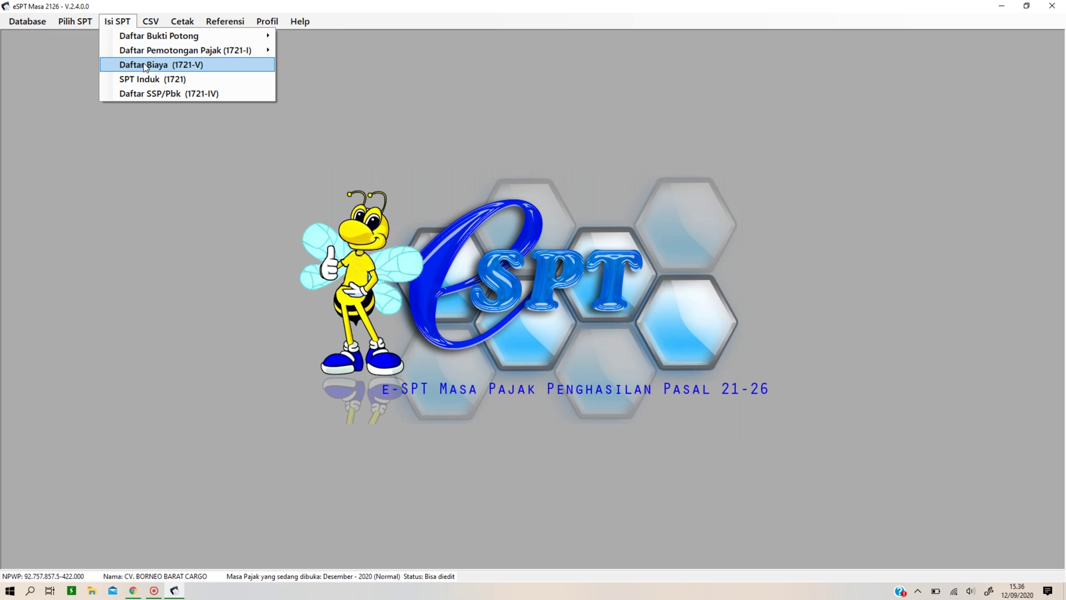
# Open SPT Induk (1721) and review sections B.2, C, D and the signatory statement.
pyautogui.click(160, 83)
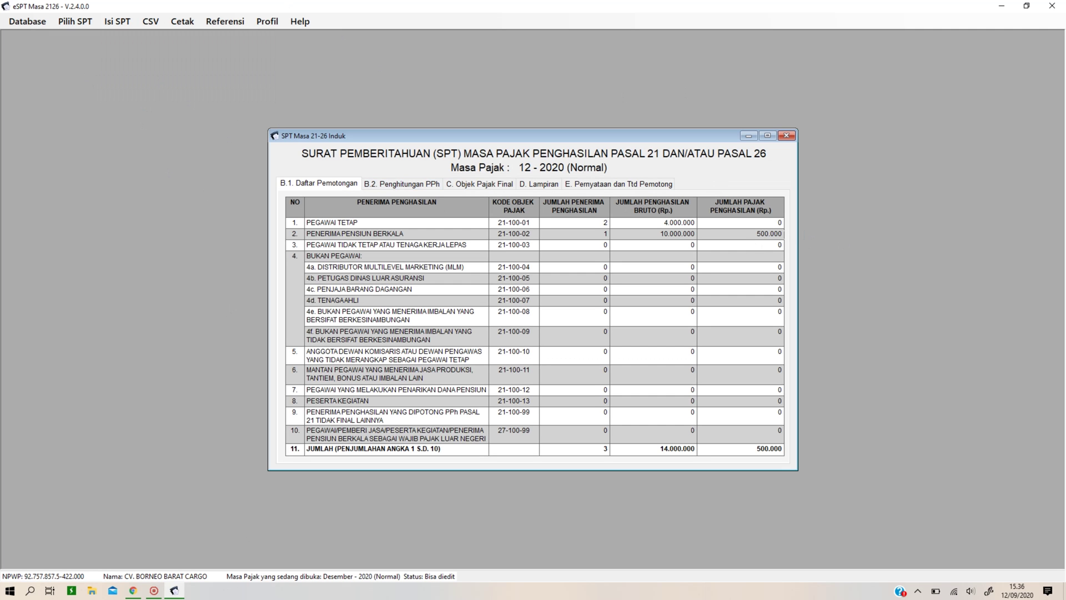
pyautogui.click(412, 184)
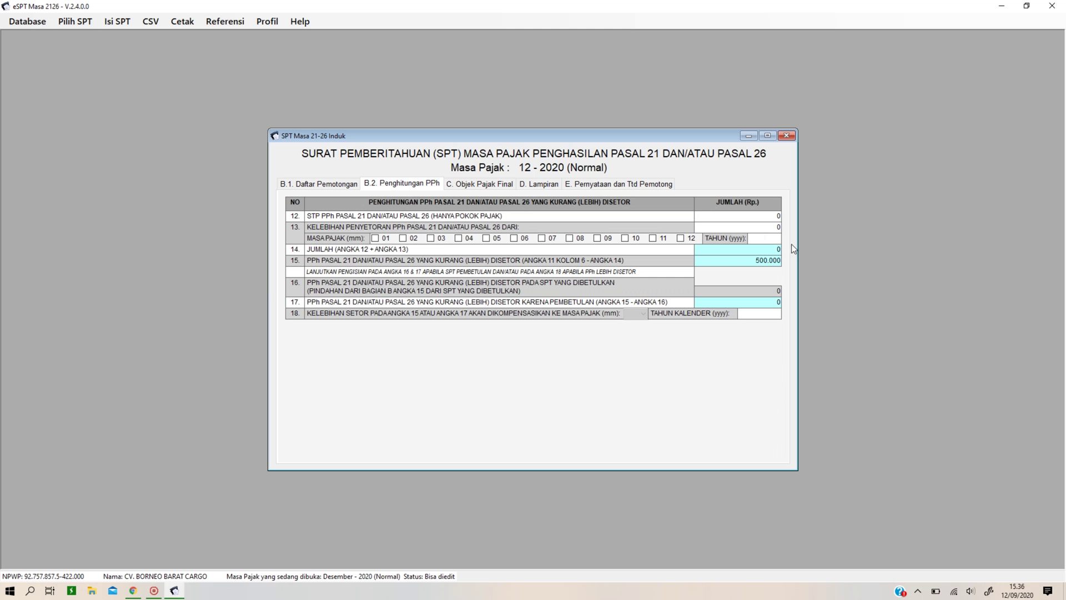
pyautogui.click(481, 185)
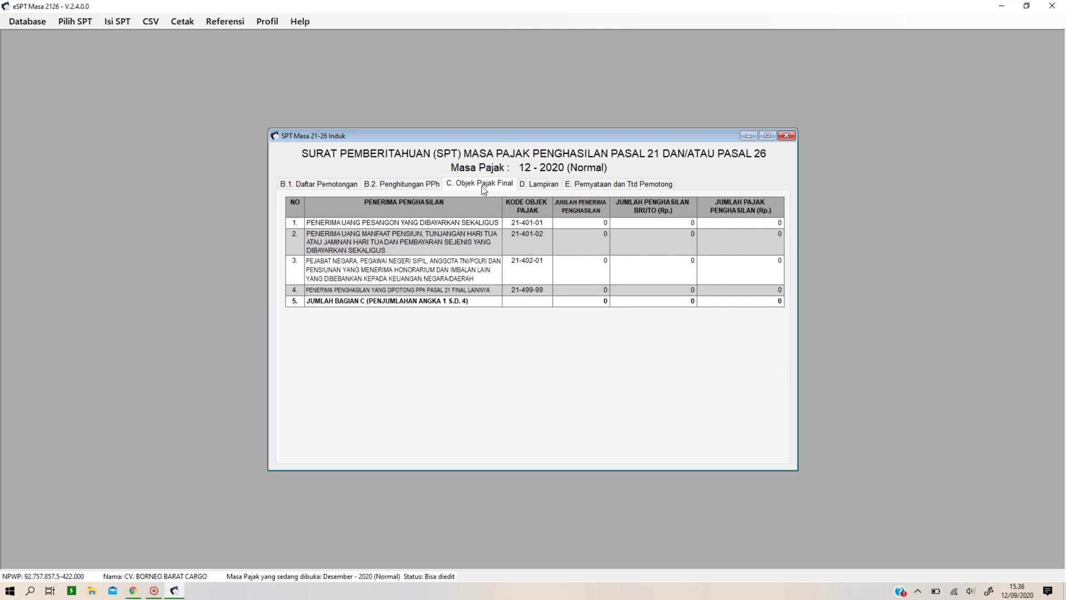
pyautogui.click(548, 184)
pyautogui.click(607, 186)
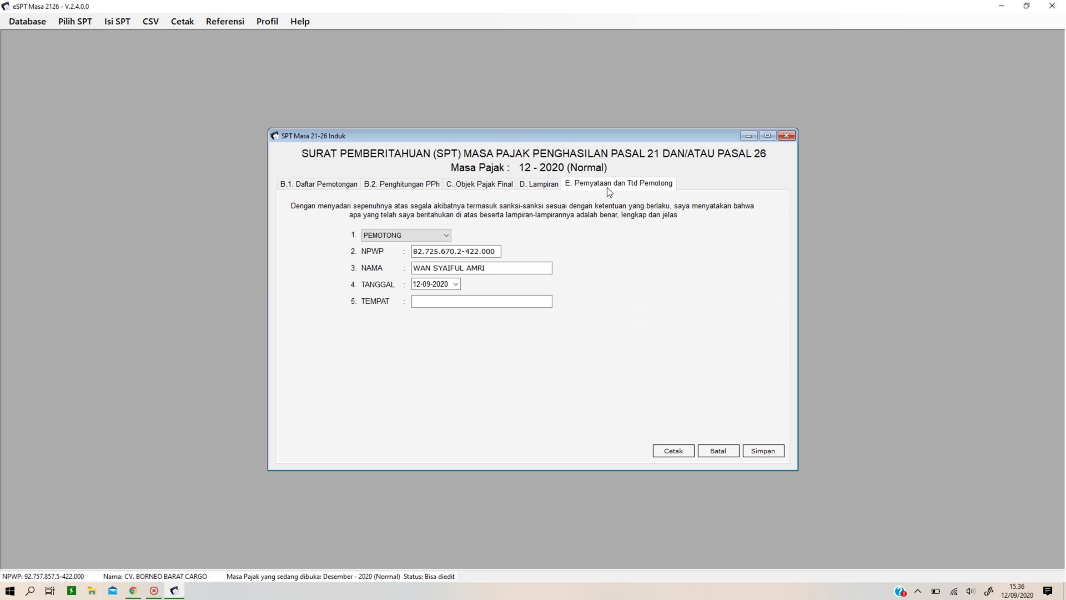
# Enter jakarta as the signing place, save the SPT Induk, and close it.
pyautogui.click(433, 303)
pyautogui.write('jakarta')
pyautogui.click(748, 451)
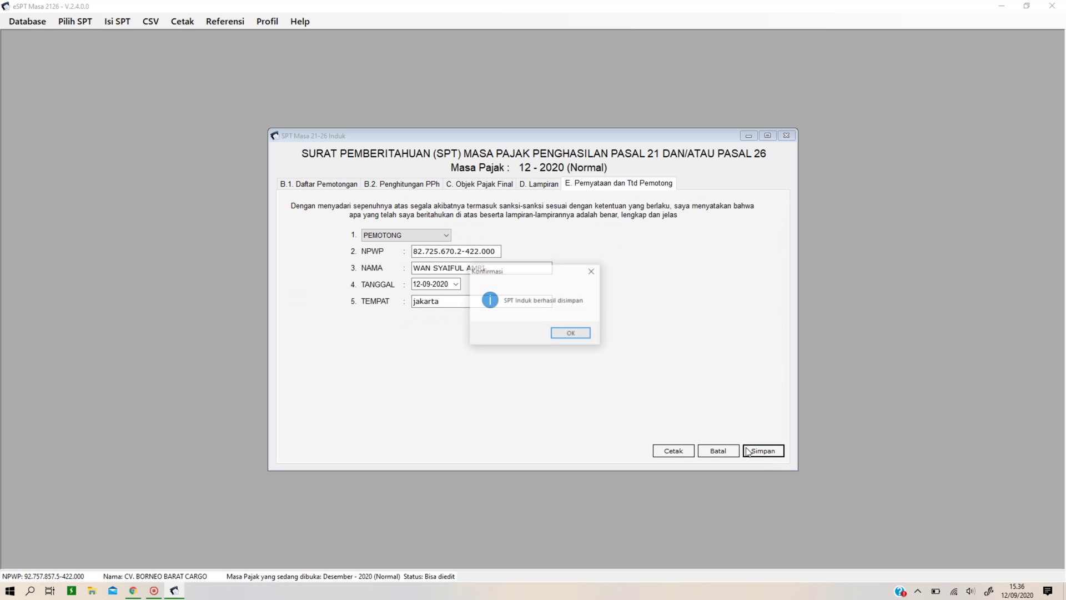
pyautogui.click(584, 332)
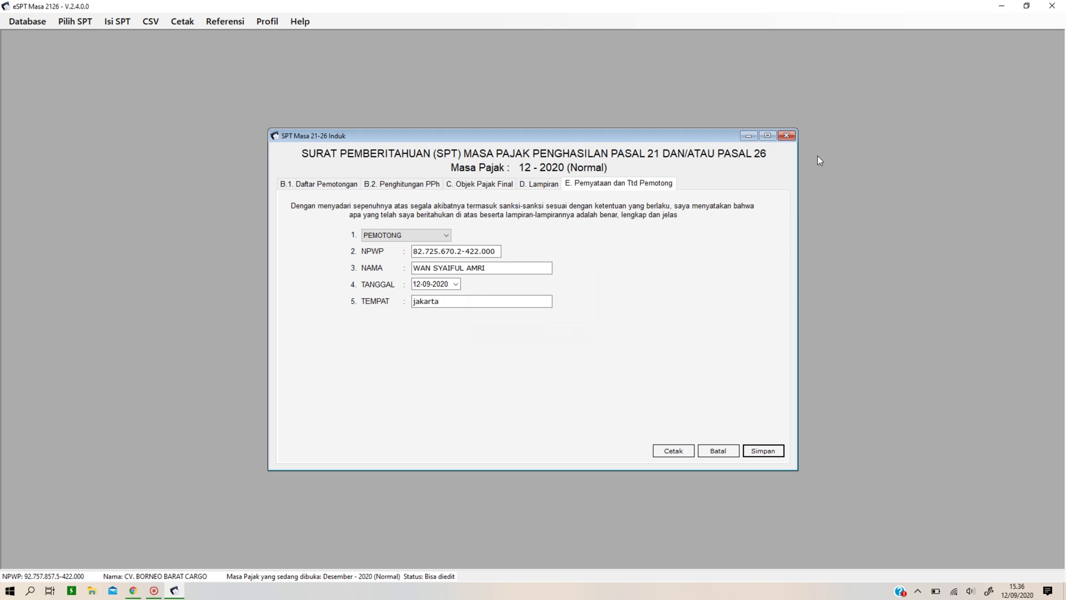
pyautogui.click(786, 136)
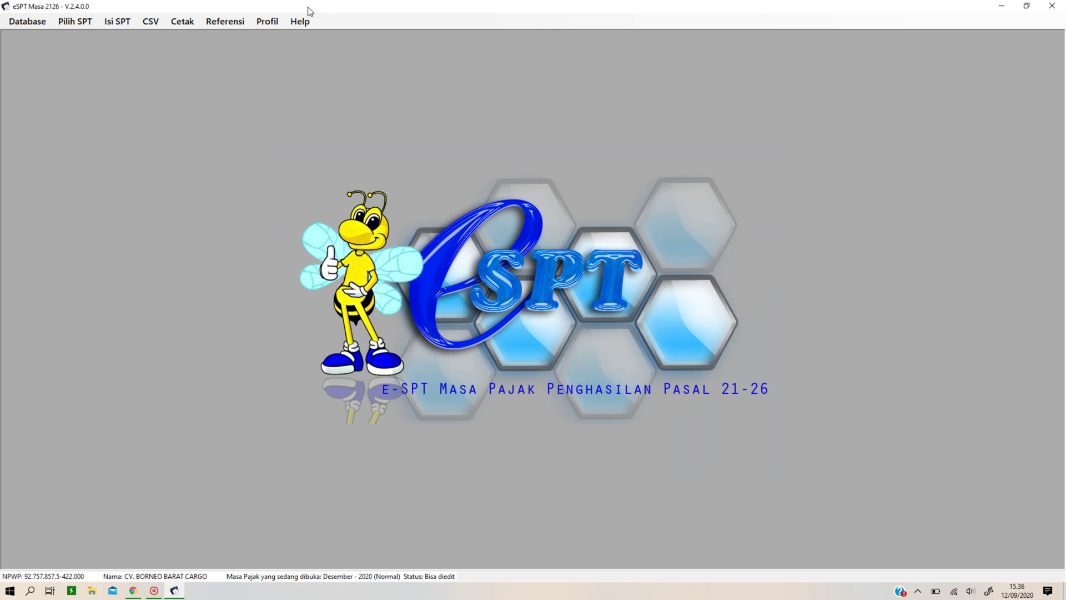
pyautogui.click(128, 22)
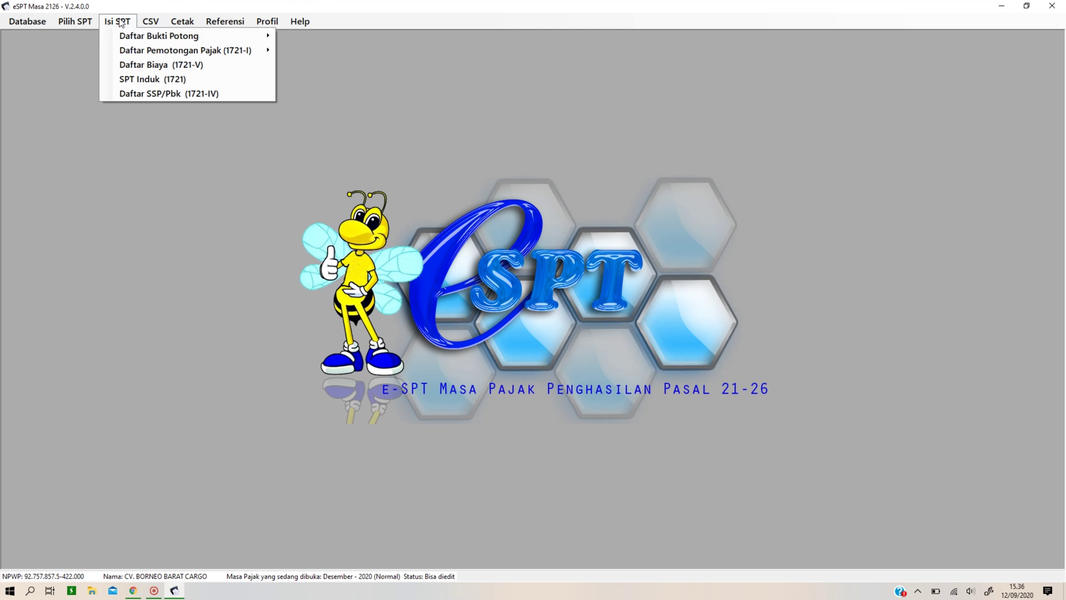
pyautogui.click(144, 95)
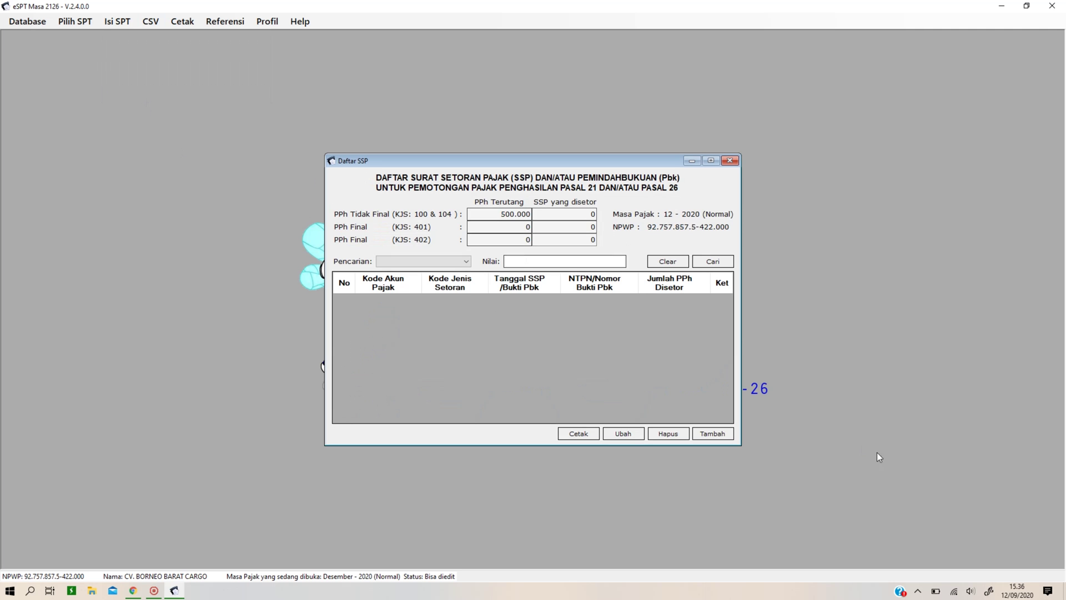
pyautogui.click(712, 433)
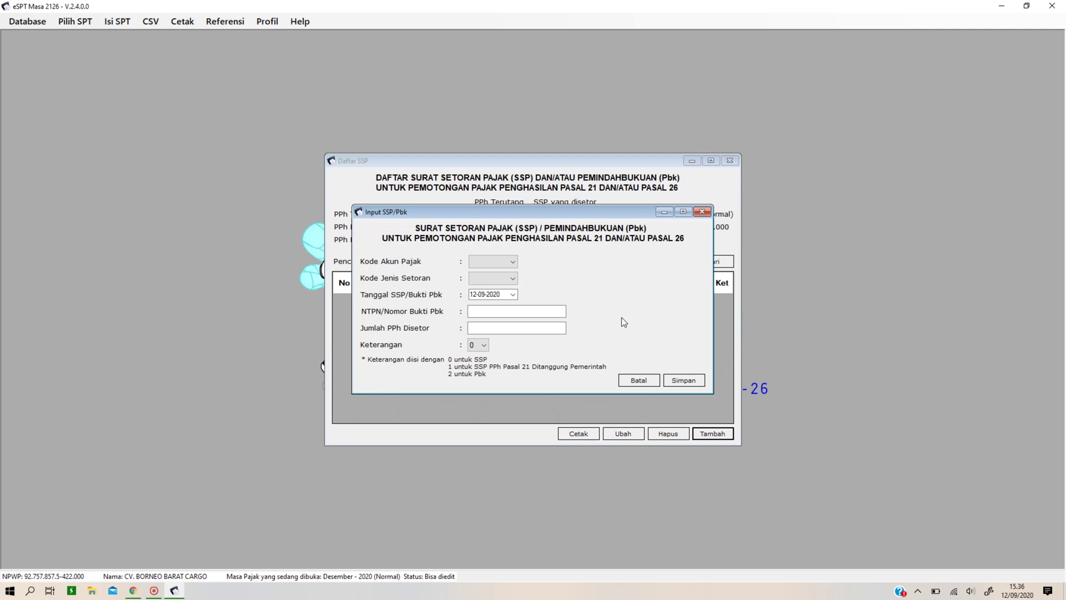
pyautogui.click(512, 261)
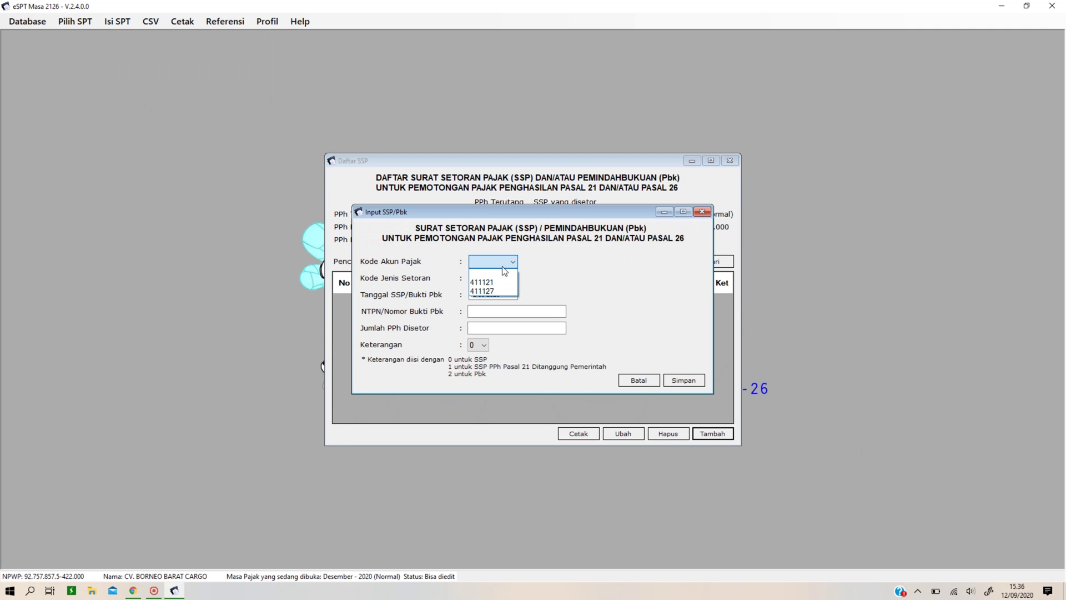
pyautogui.click(591, 278)
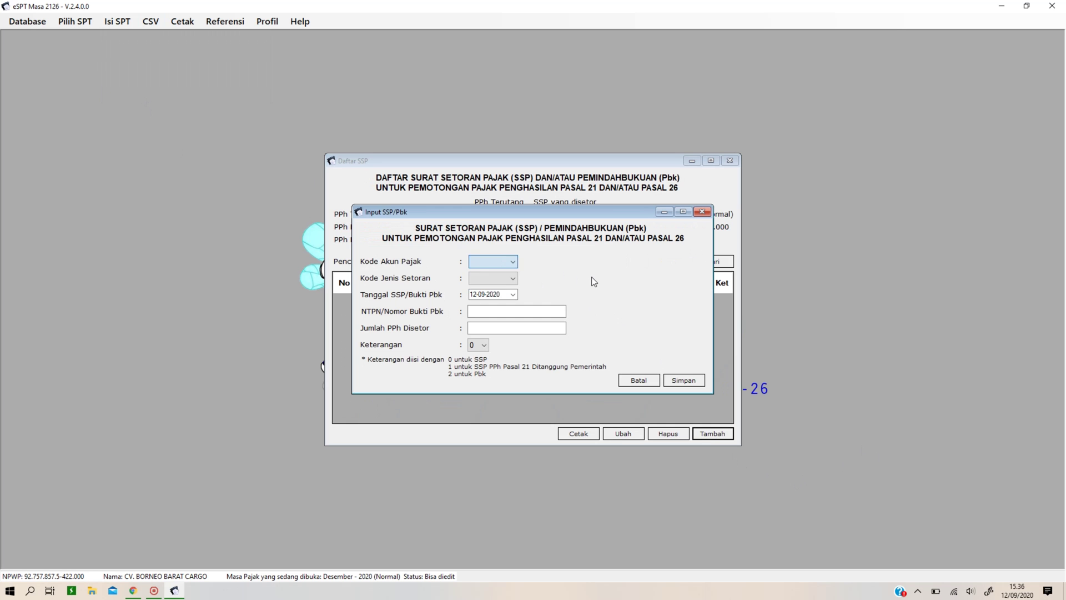
pyautogui.click(509, 263)
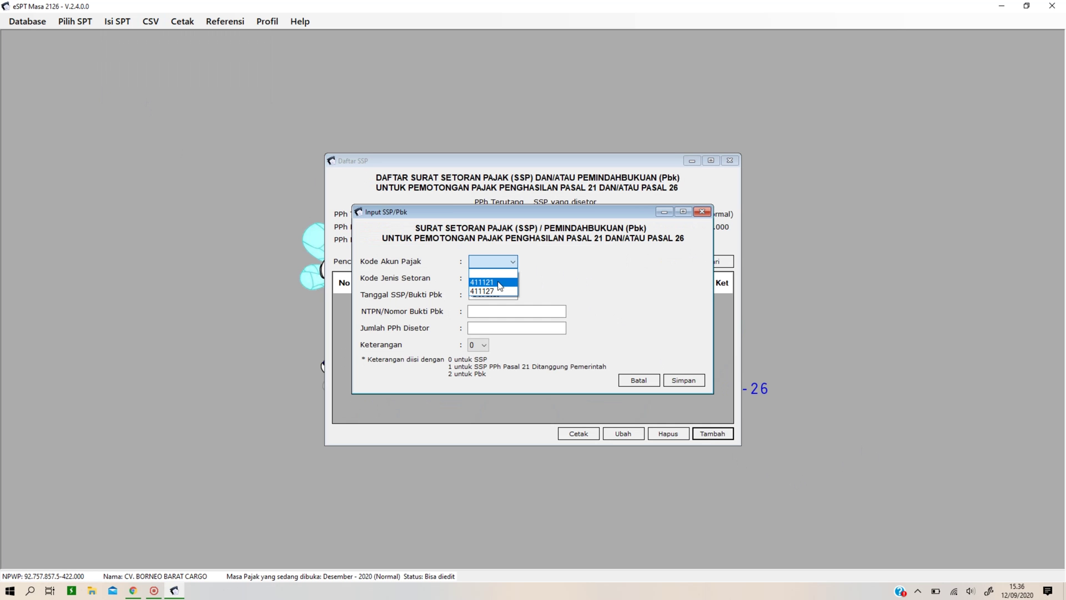
pyautogui.click(499, 283)
pyautogui.click(500, 282)
pyautogui.click(499, 290)
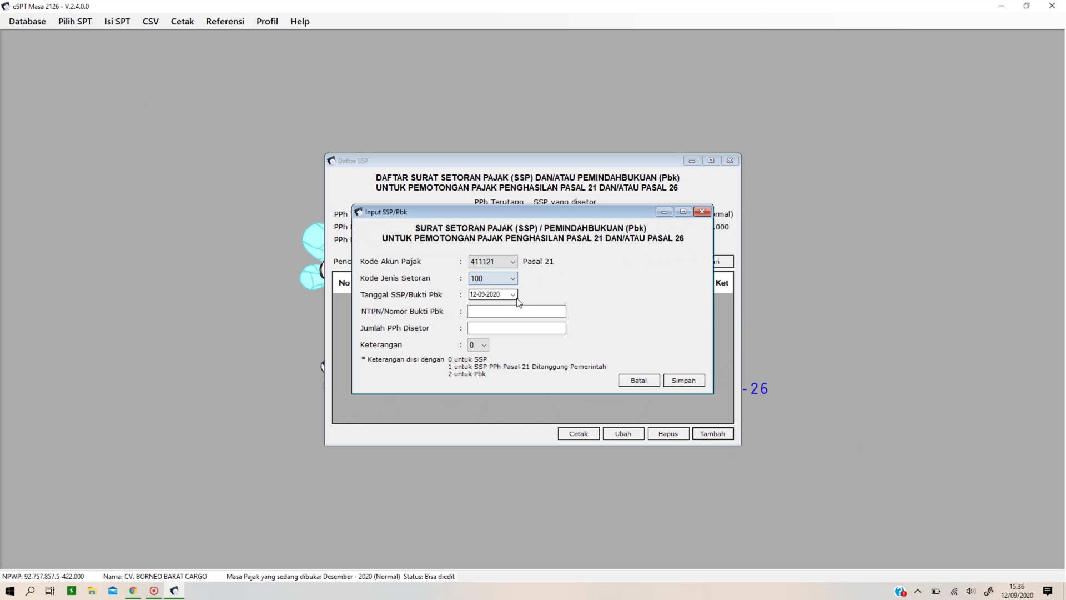
pyautogui.click(482, 311)
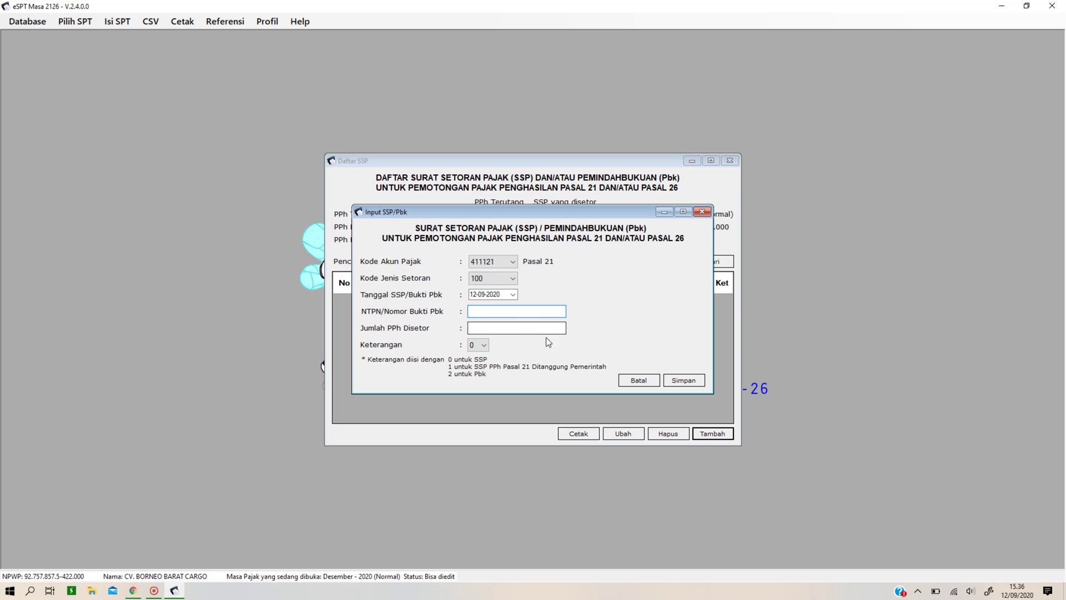
pyautogui.click(510, 332)
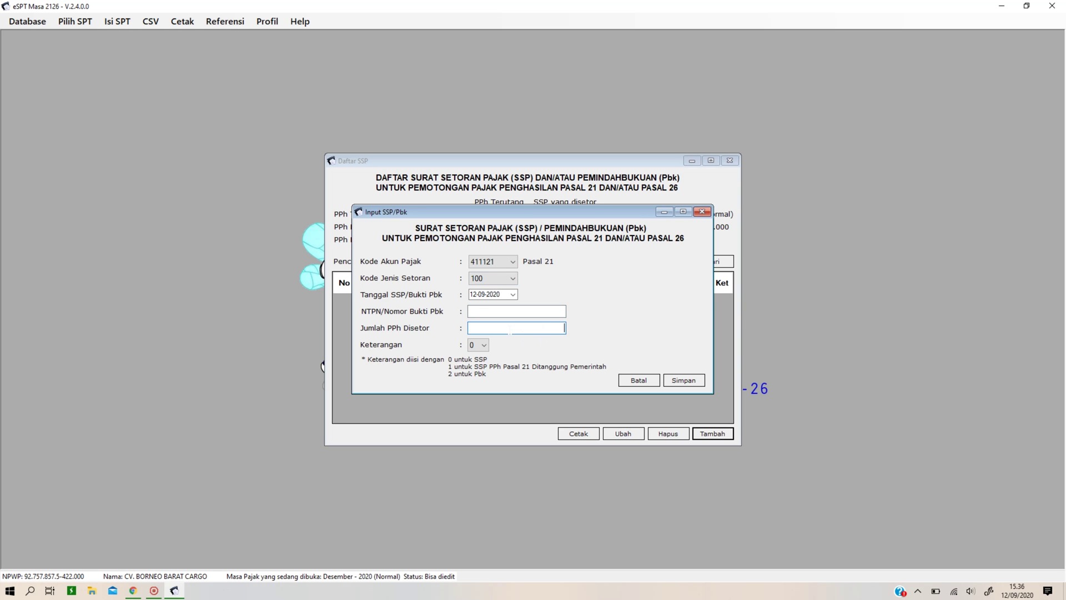
pyautogui.click(633, 384)
pyautogui.click(632, 384)
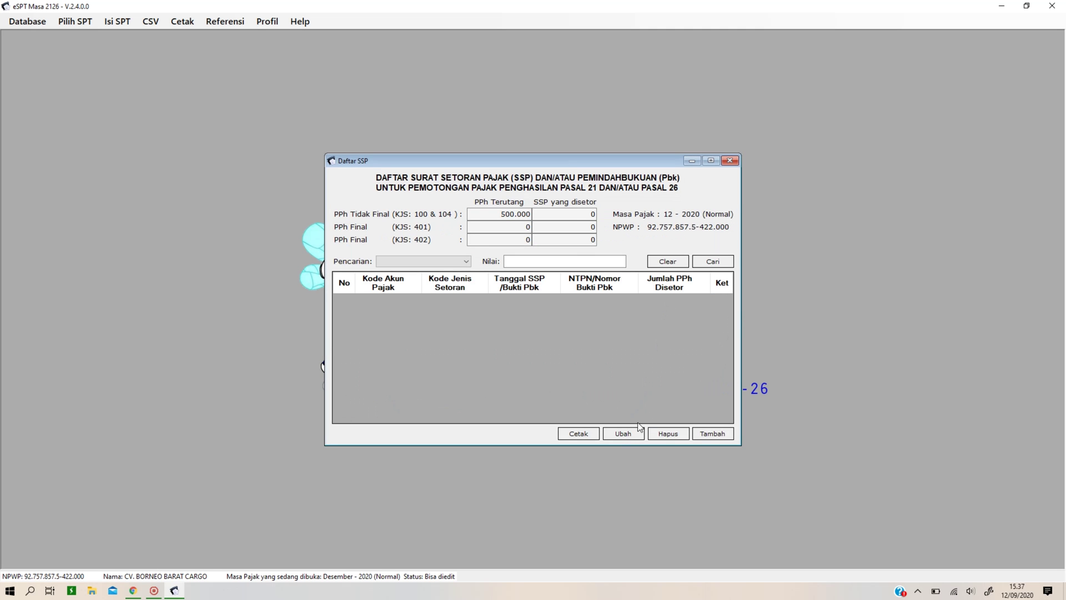
pyautogui.click(728, 161)
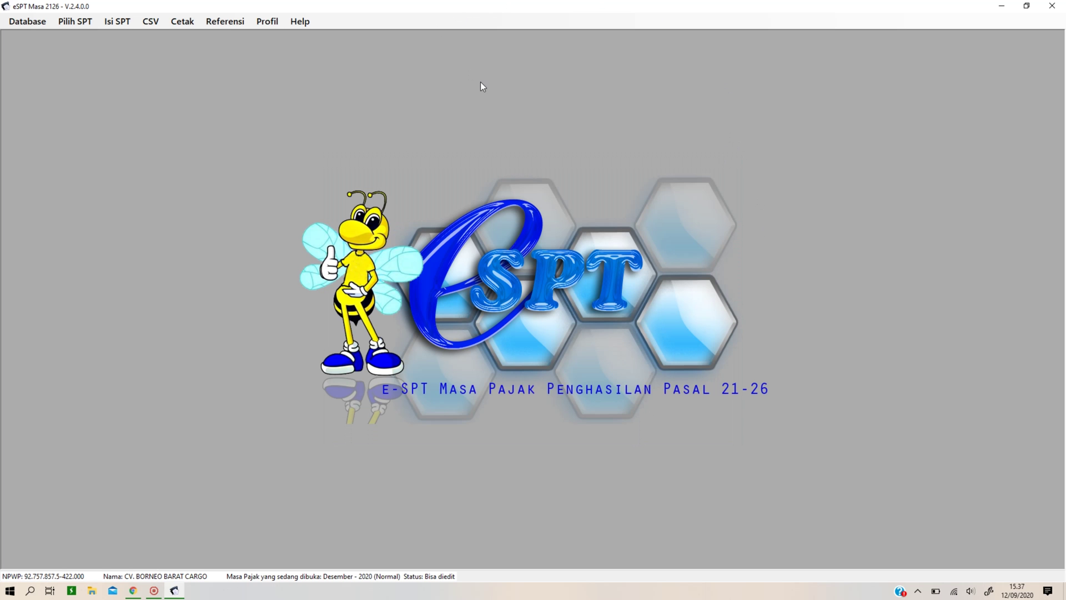
pyautogui.click(152, 21)
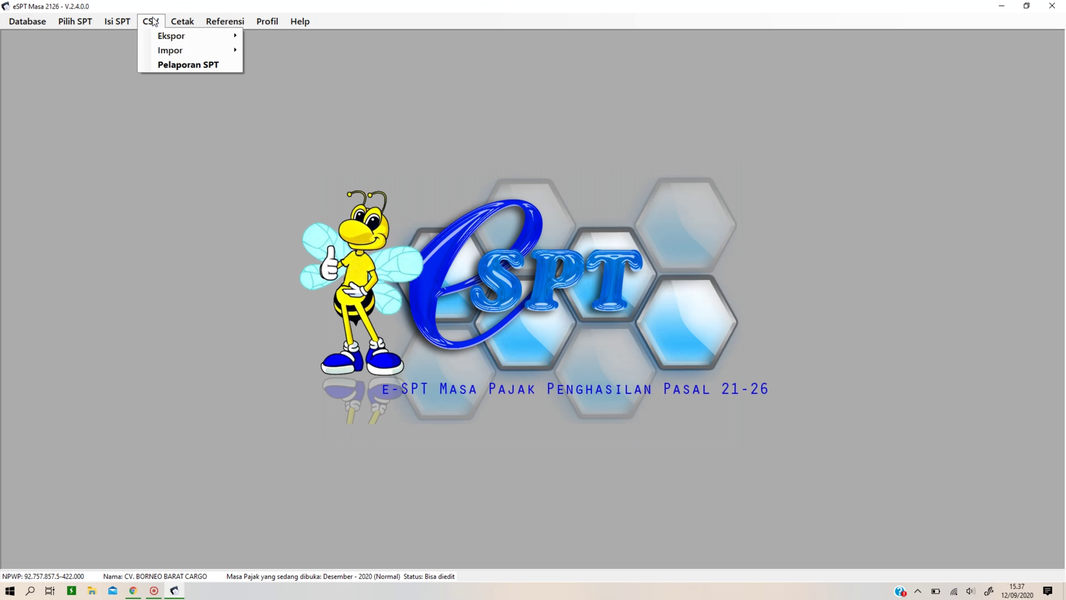
pyautogui.click(170, 65)
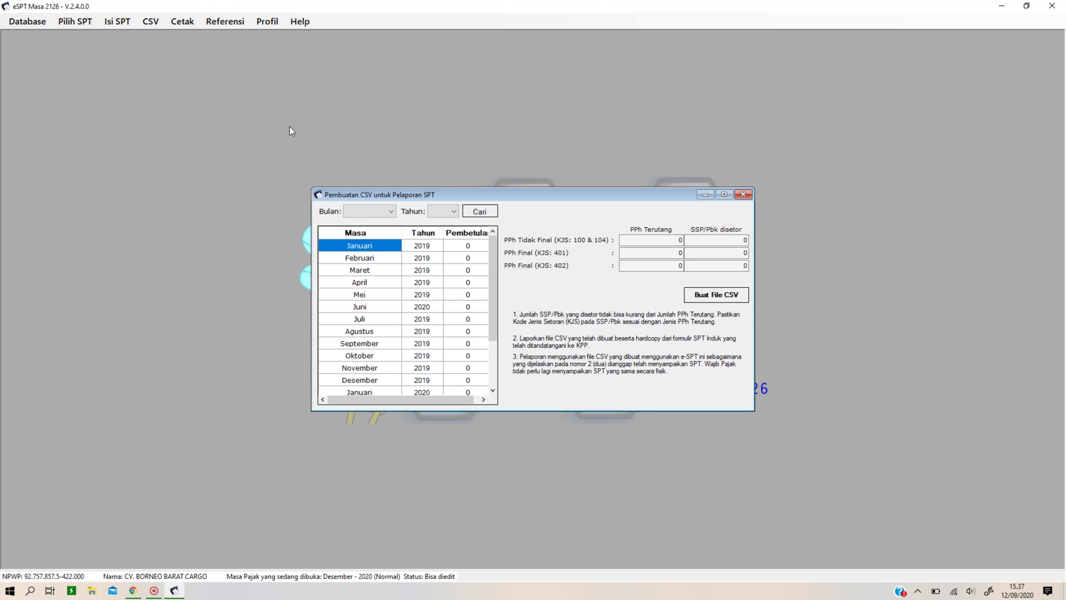
pyautogui.scroll(-2, 408, 276)
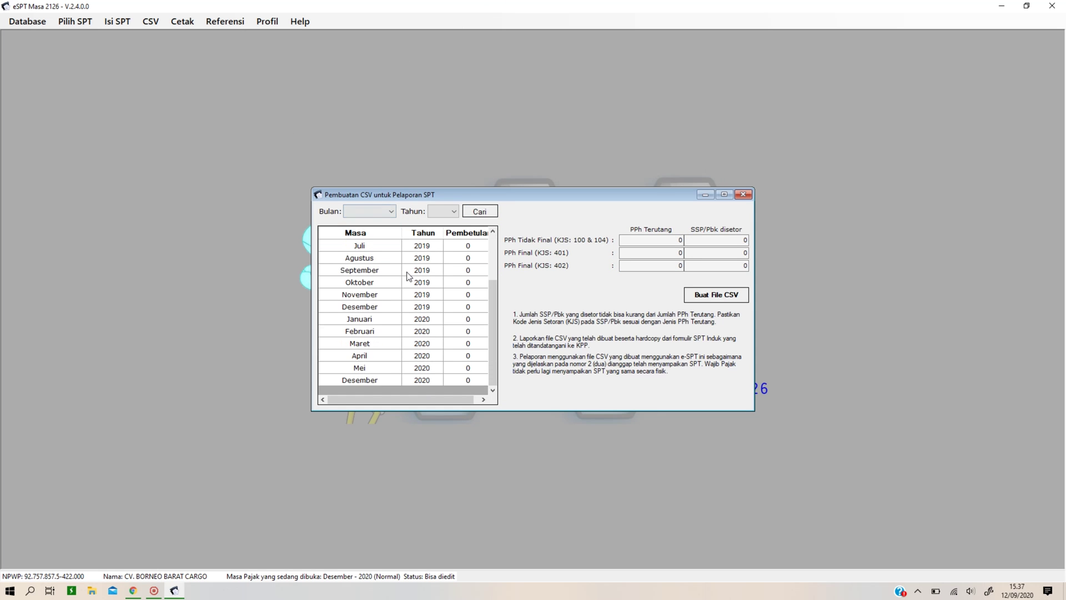
pyautogui.click(379, 380)
pyautogui.click(711, 297)
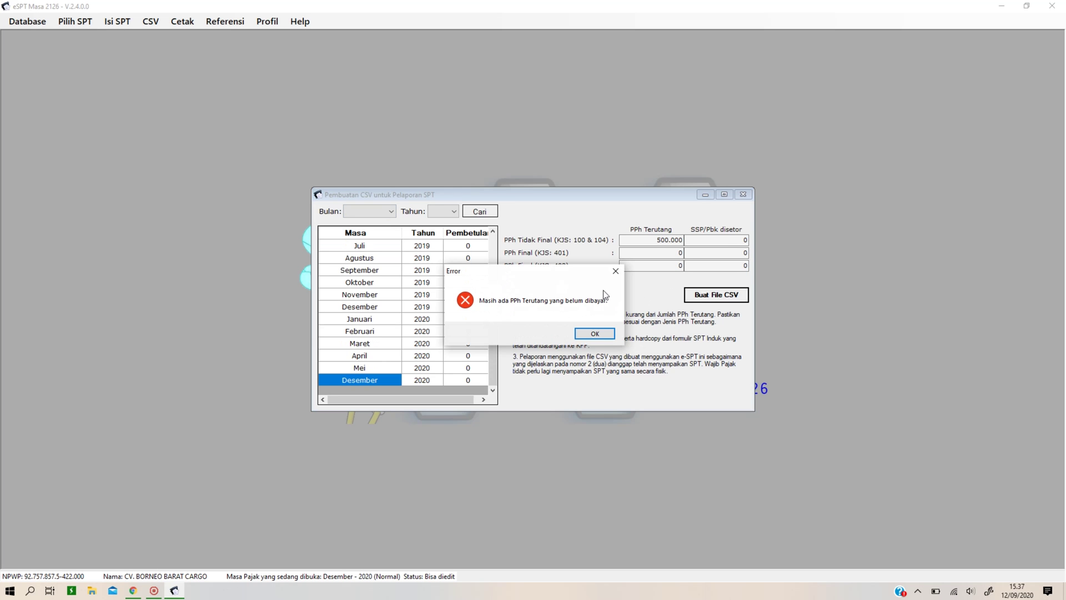
pyautogui.click(598, 335)
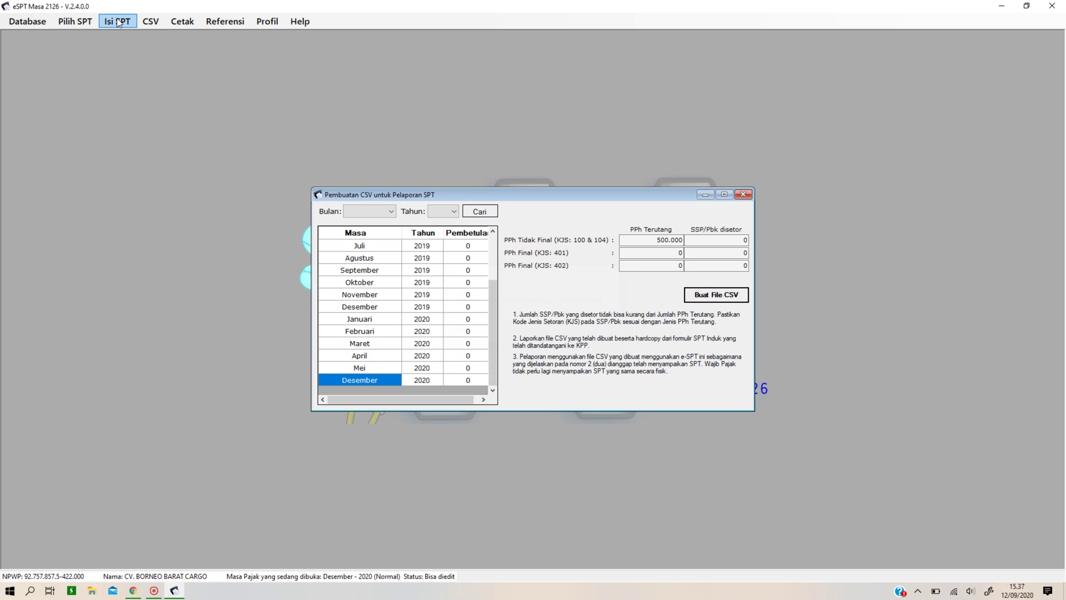
pyautogui.click(719, 299)
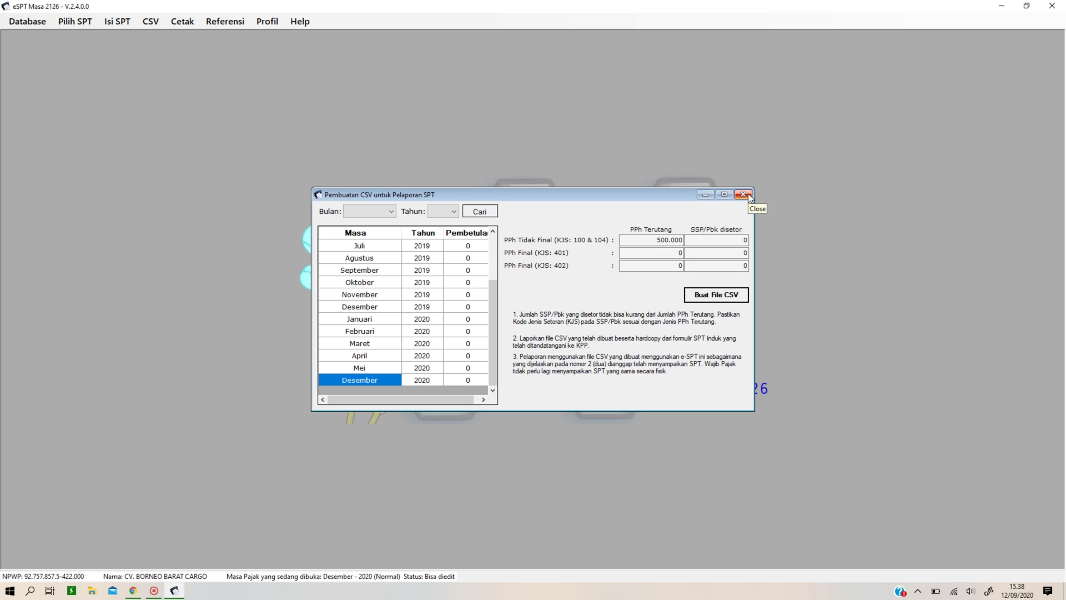
pyautogui.click(745, 194)
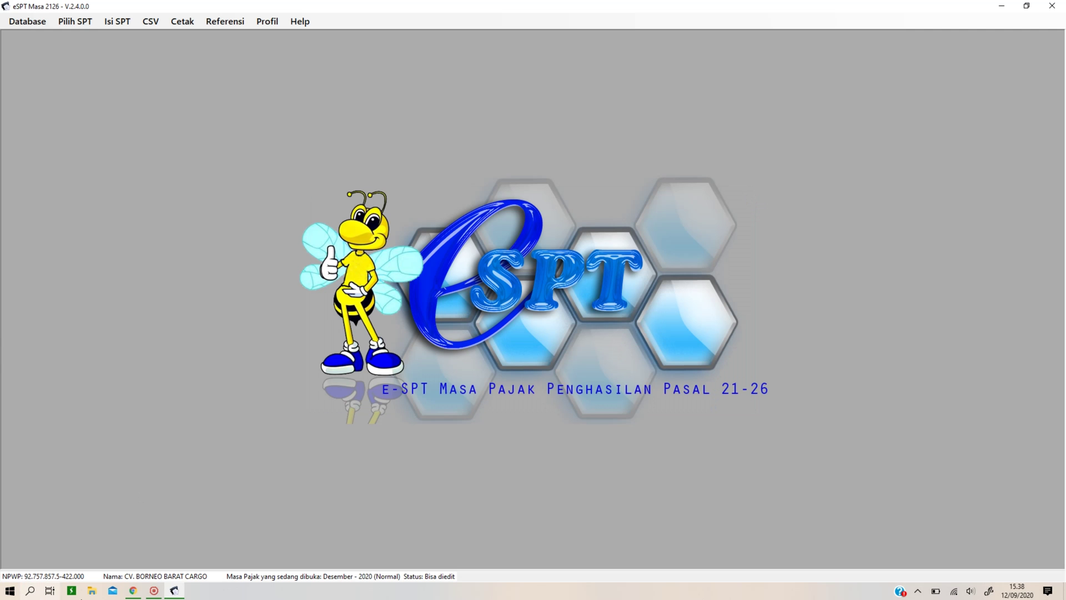